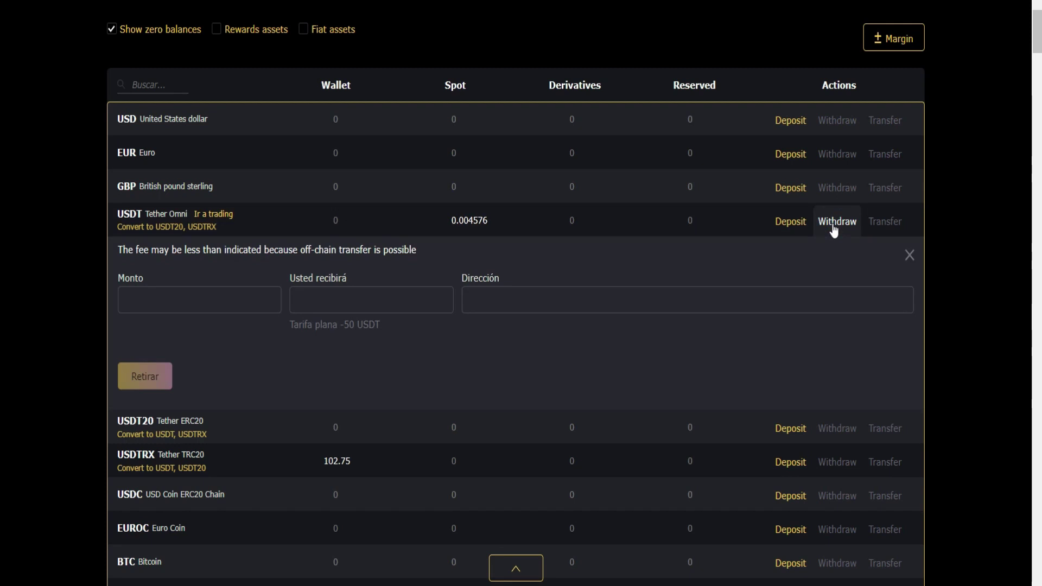
Step: Highlight the flat withdrawal fee for USDT (Tether Omni) and look through the wallet's asset list
left_click_drag(387, 321, 299, 321)
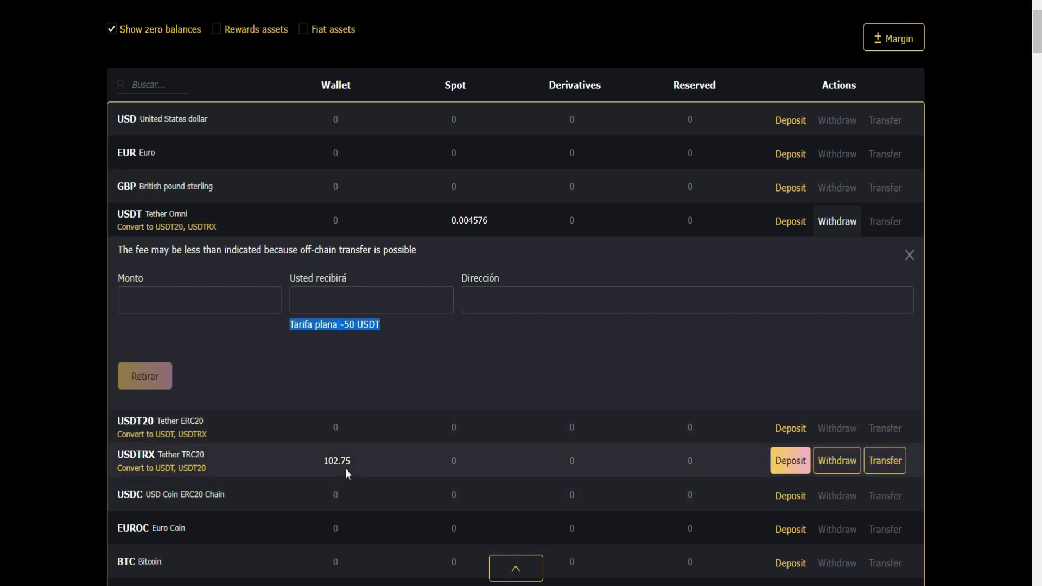
scroll(345, 473, "down", 10)
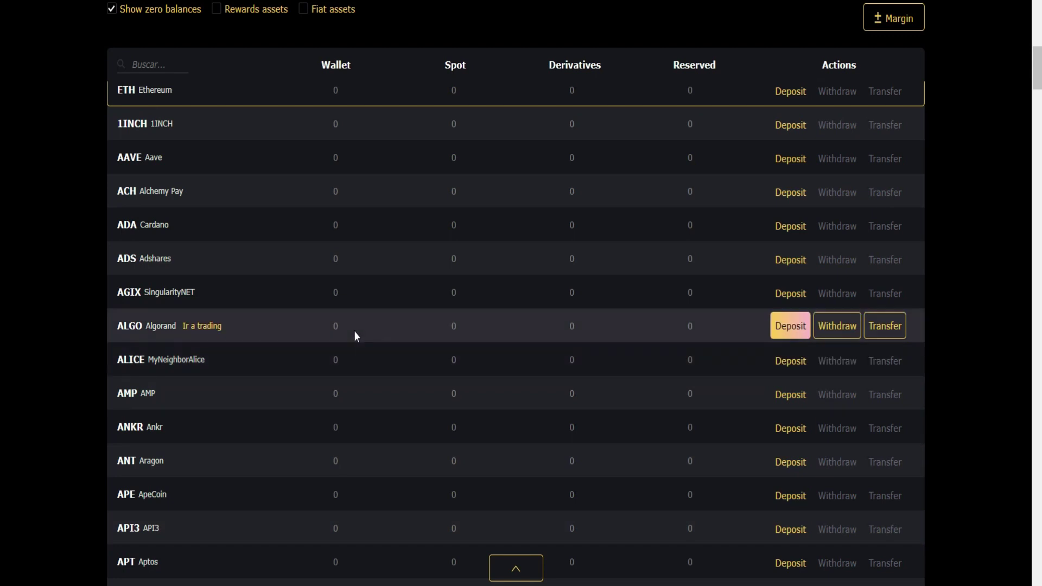
scroll(354, 331, "up", 5)
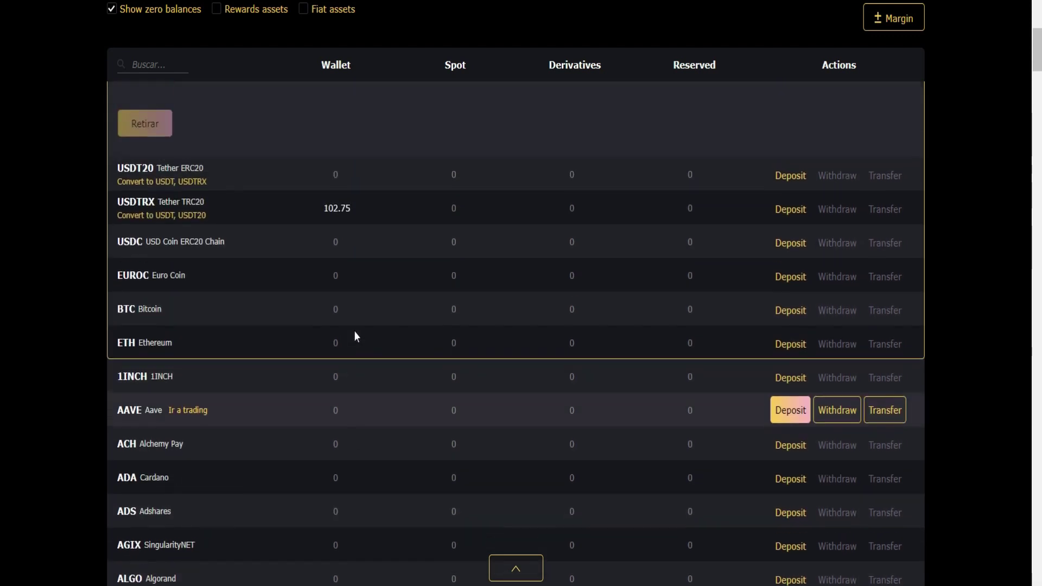
scroll(354, 331, "up", 5)
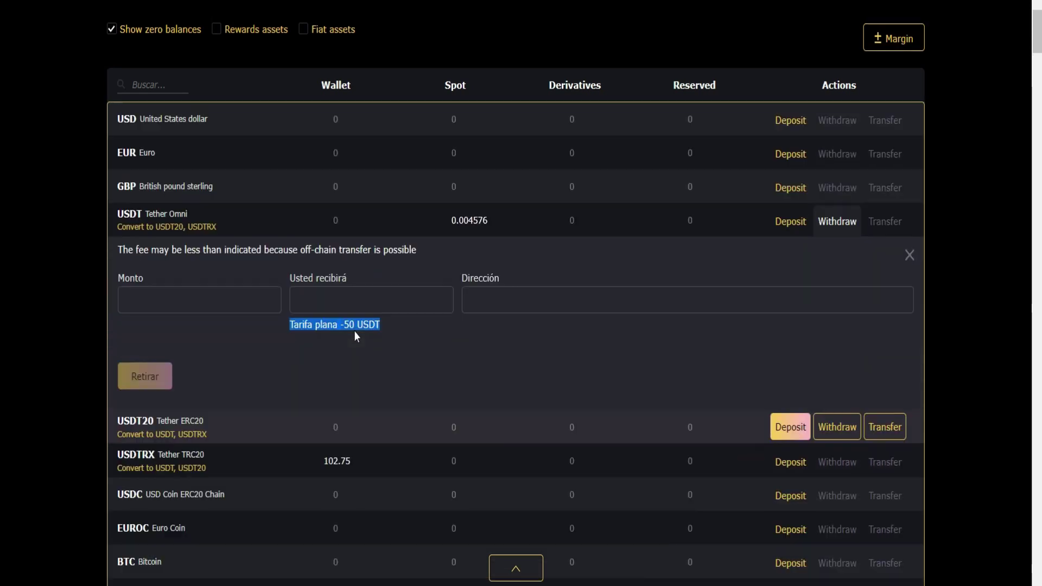
Step: Open the withdrawal section for ALGO (Algorand) in the wallet list to check its withdrawal availability
scroll(186, 313, "down", 8)
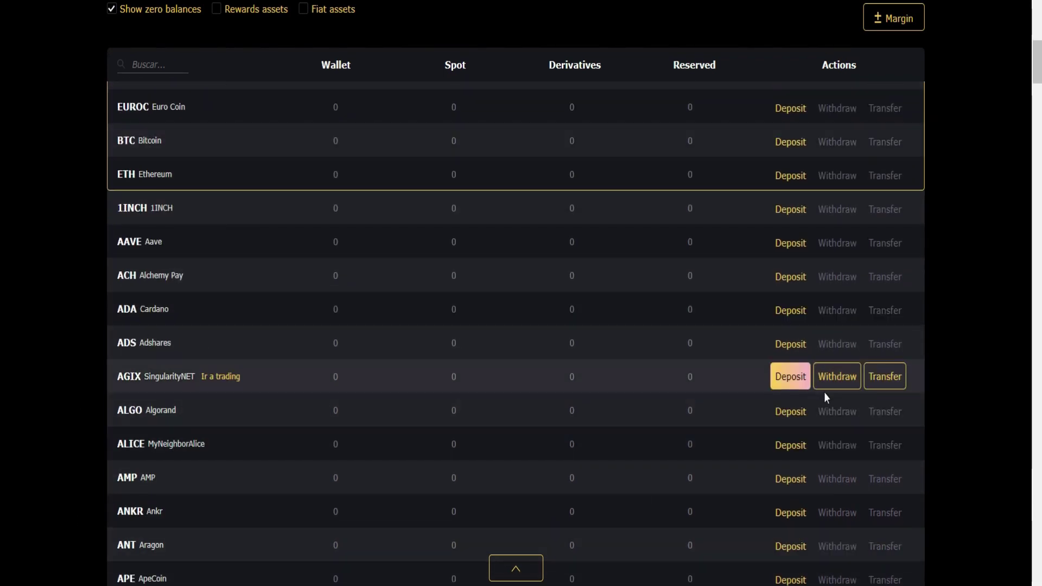
left_click(841, 418)
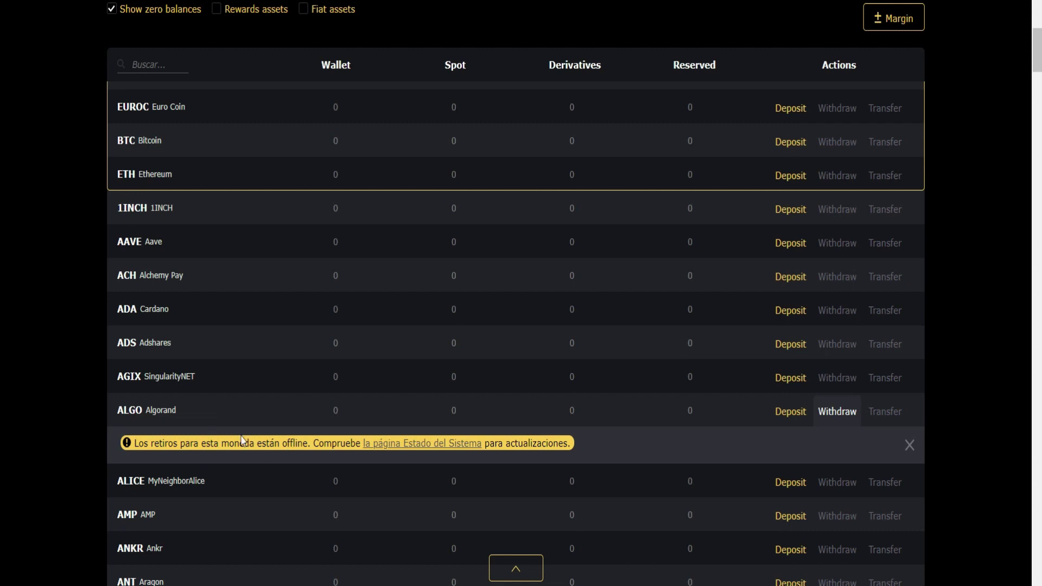
scroll(267, 437, "up", 5)
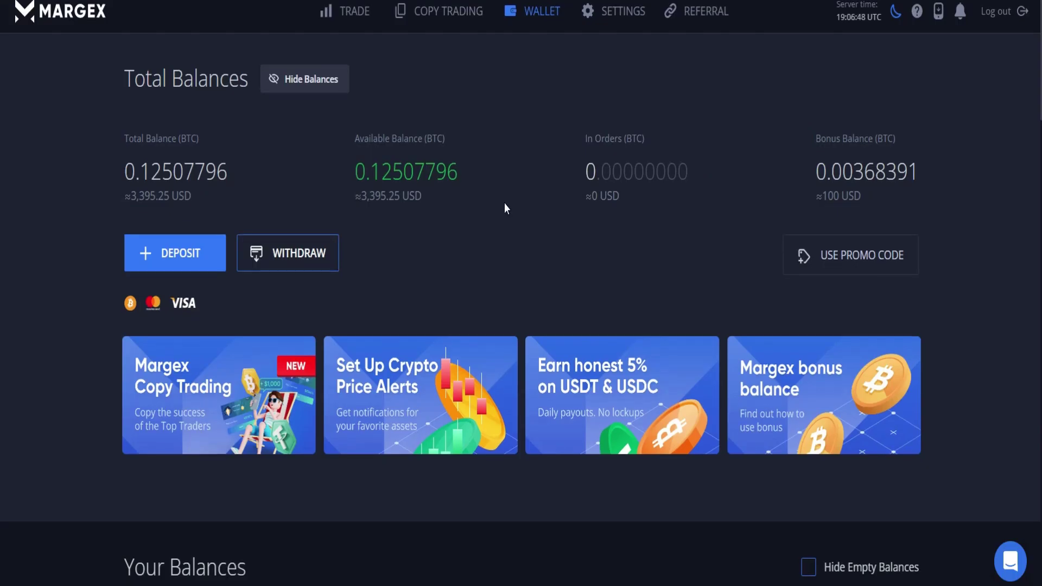
Step: In the Margex wallet, highlight the Bitcoin balance's USD value and open the BTC withdrawal request to examine its fee and minimum
scroll(505, 207, "down", 8)
scroll(505, 203, "down", 1)
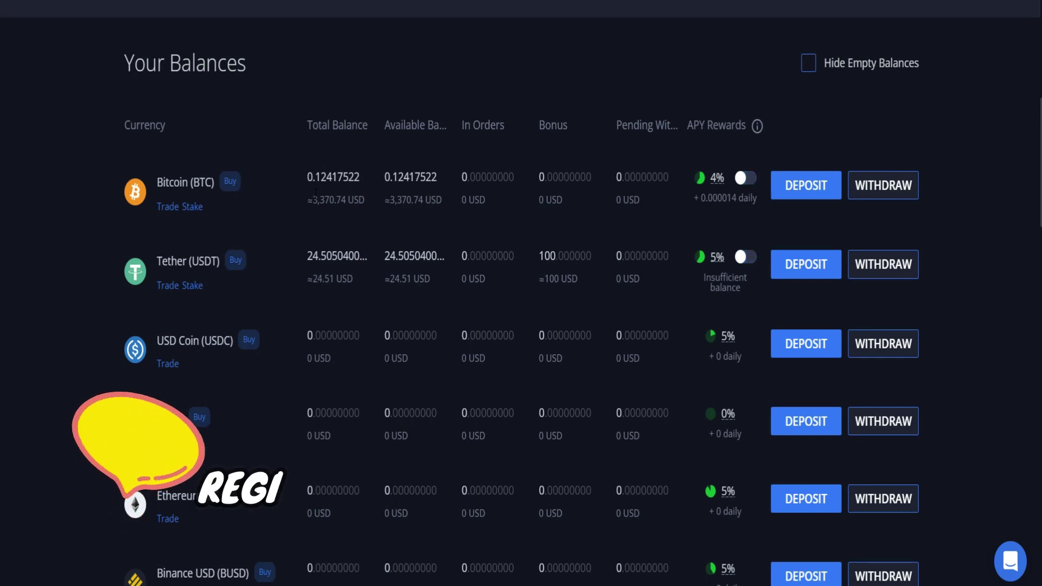
left_click_drag(313, 200, 364, 200)
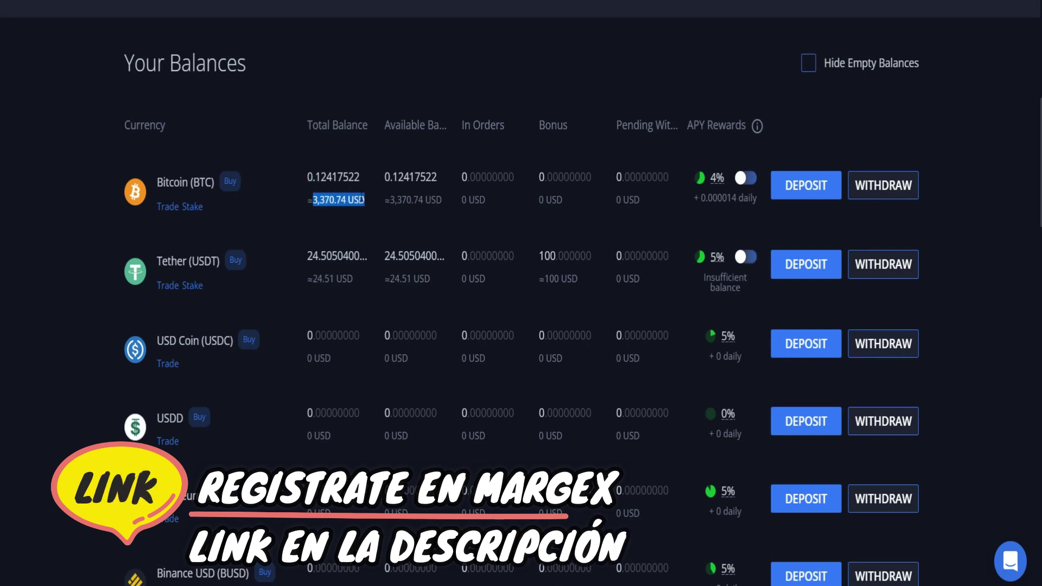
left_click(891, 195)
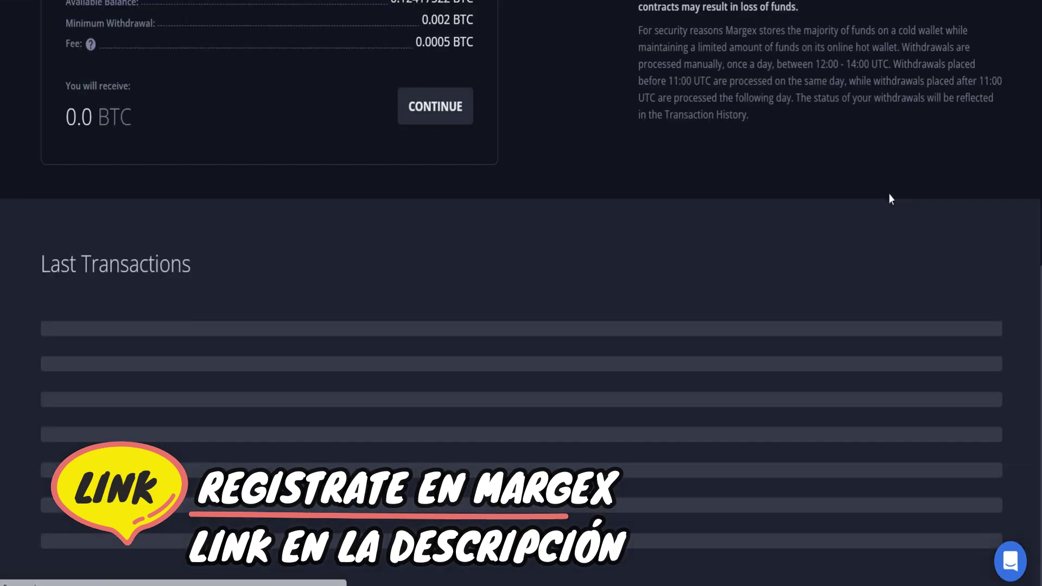
scroll(556, 248, "up", 5)
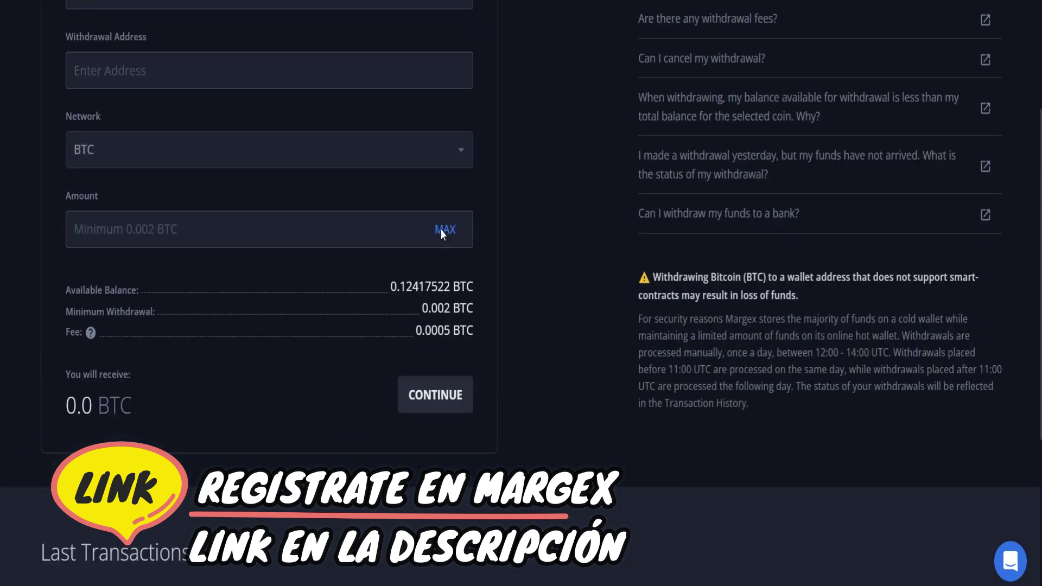
scroll(424, 354, "up", 2)
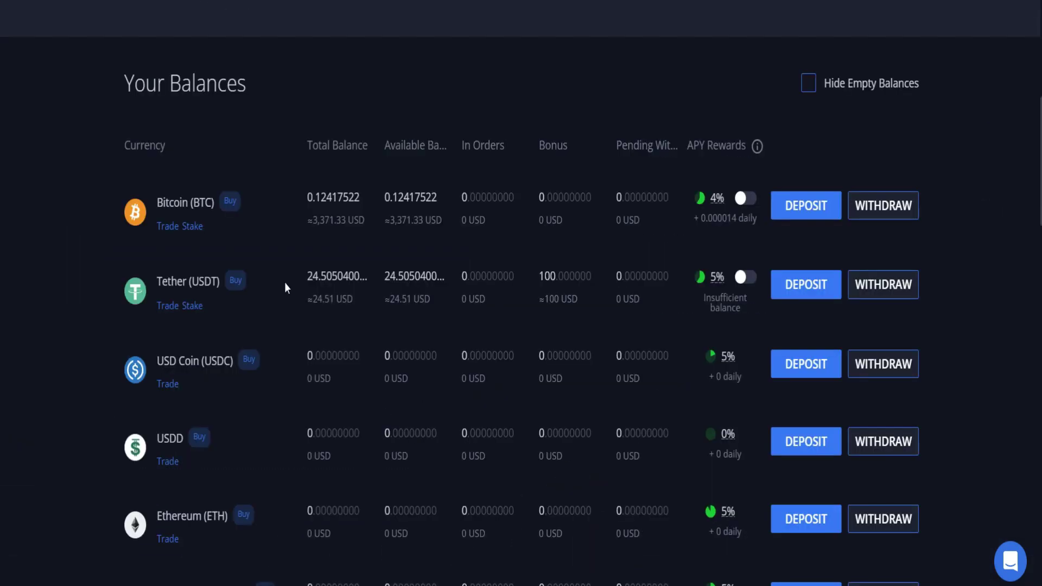
Step: Highlight the Tether (USDT) total balance in the balances list and open the withdrawal request for that coin
scroll(284, 282, "down", 2)
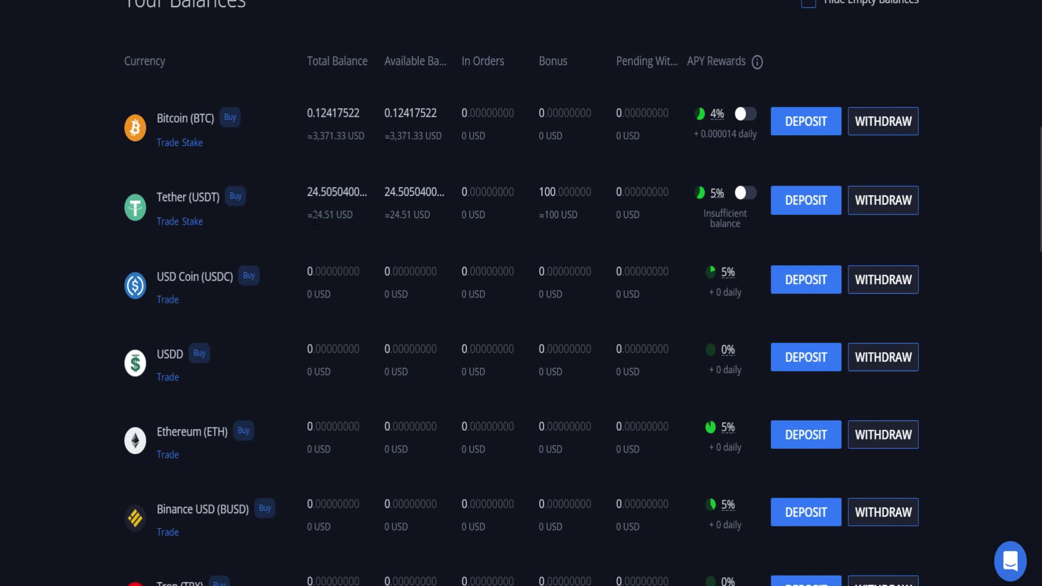
scroll(315, 218, "up", 2)
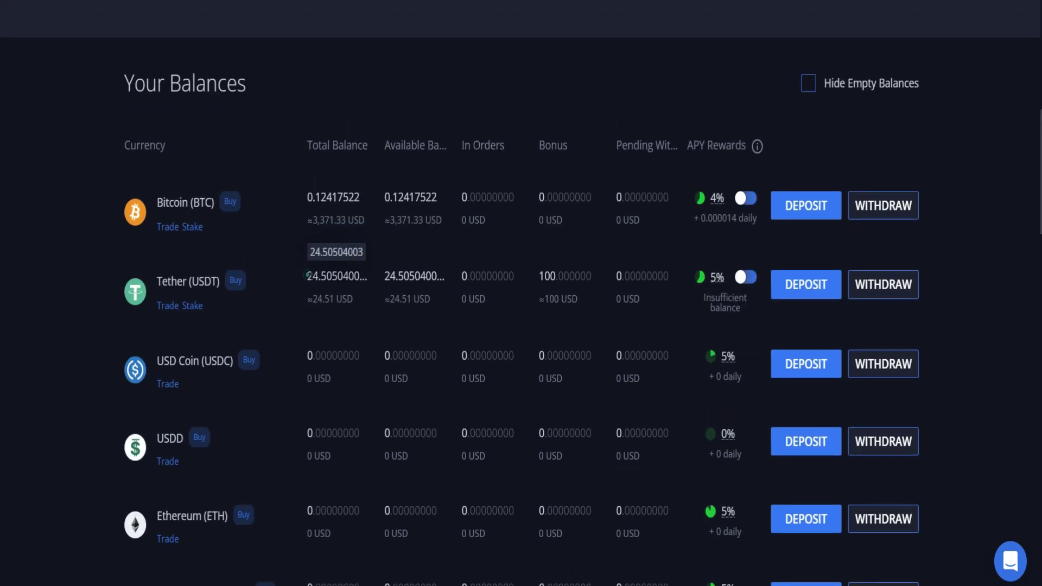
double_click(334, 276)
left_click_drag(360, 276, 365, 279)
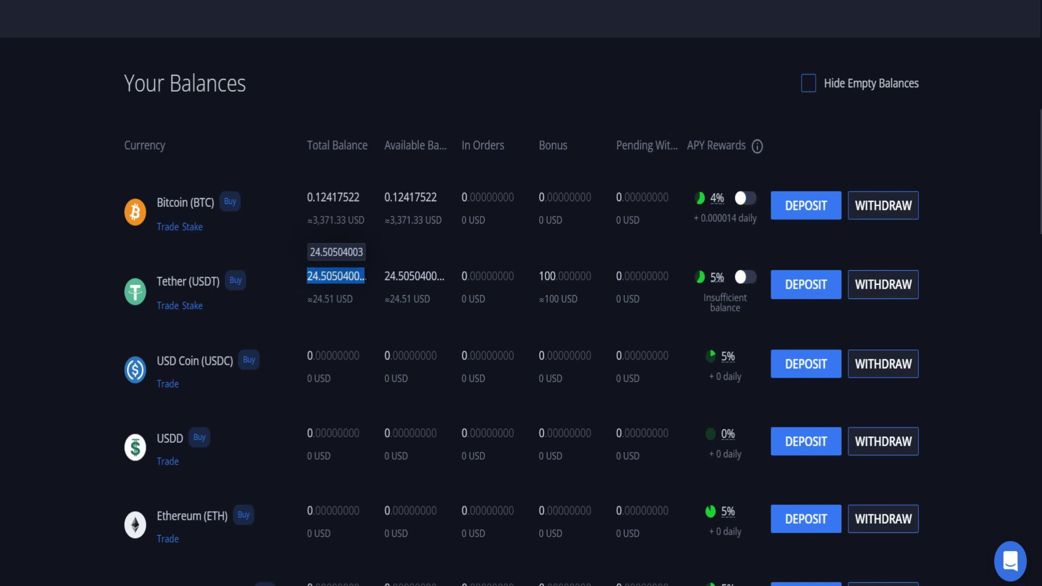
left_click(905, 296)
scroll(547, 308, "up", 5)
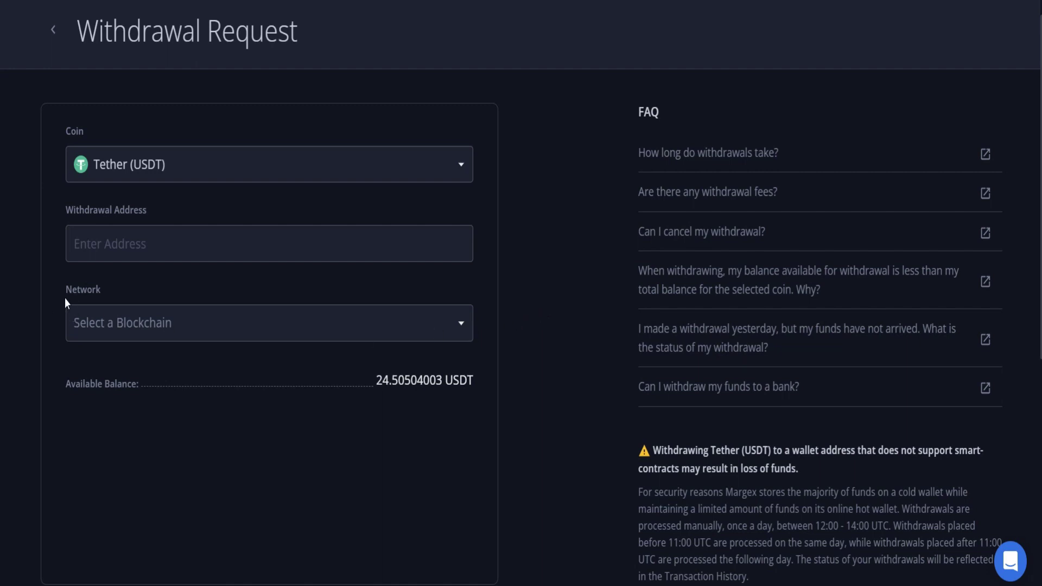
Step: Choose ERC20 as the USDT withdrawal network and compare its fee with the available balance
left_click(166, 329)
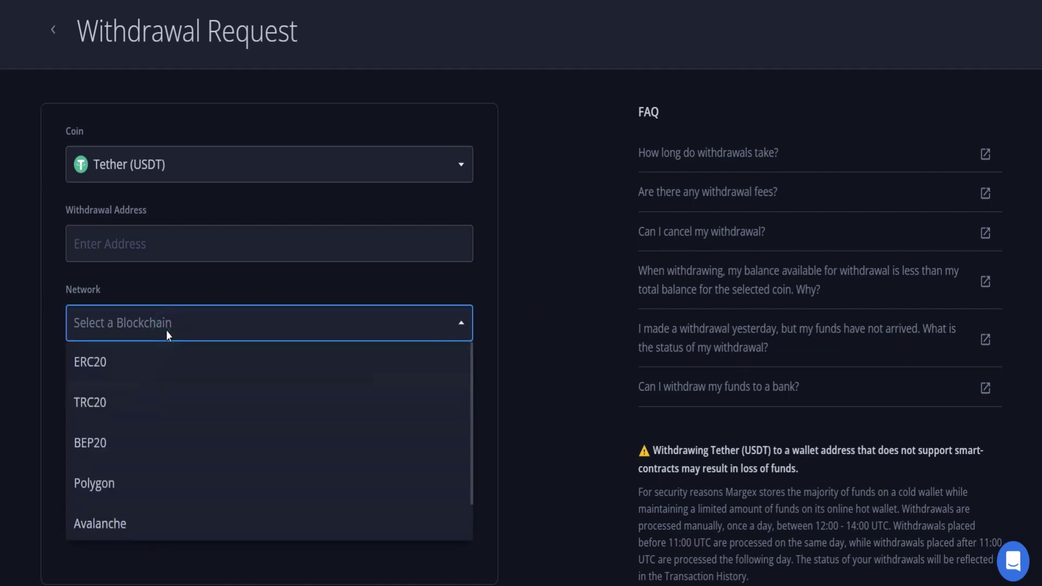
left_click(157, 363)
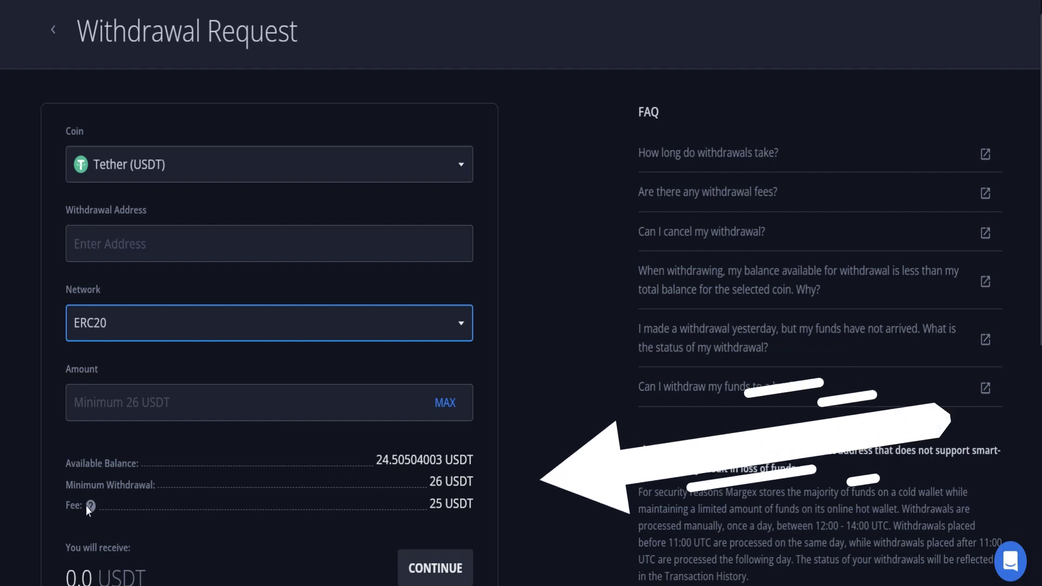
left_click_drag(479, 509, 430, 505)
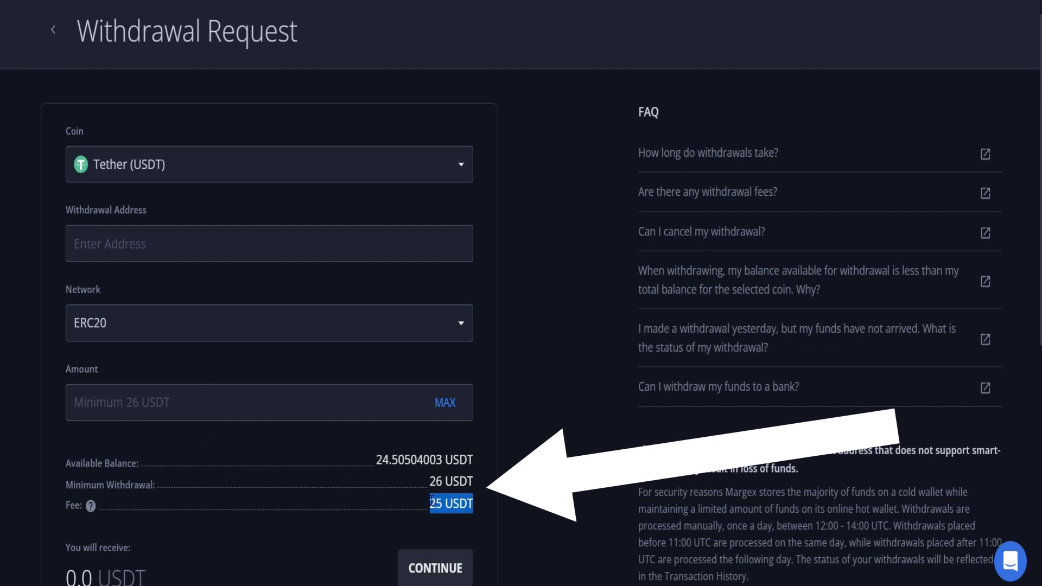
left_click_drag(376, 461, 481, 462)
left_click_drag(475, 505, 432, 504)
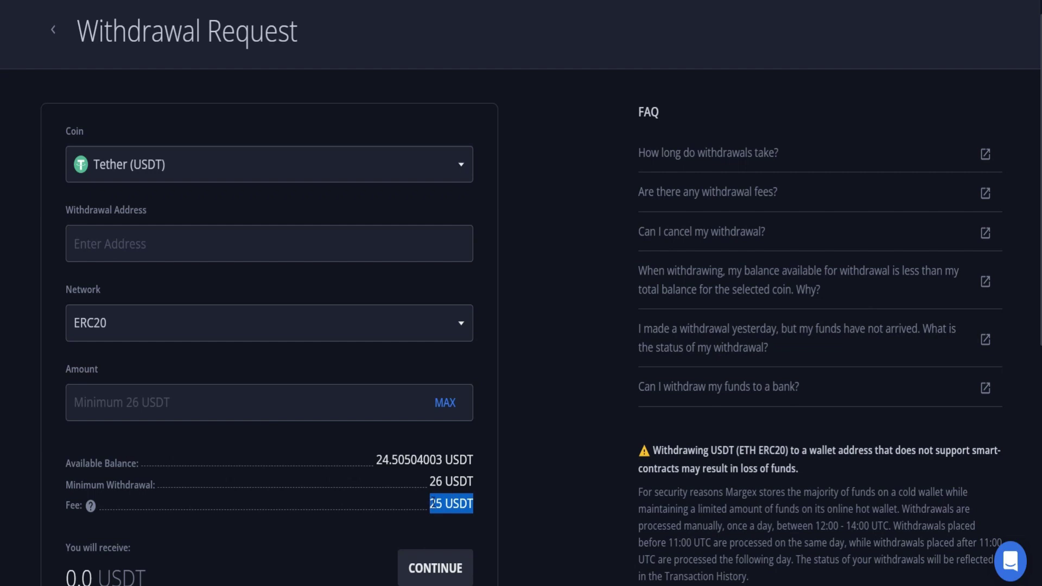
Step: Switch the withdrawal network to TRC20 and check its fee against the available balance
left_click(226, 325)
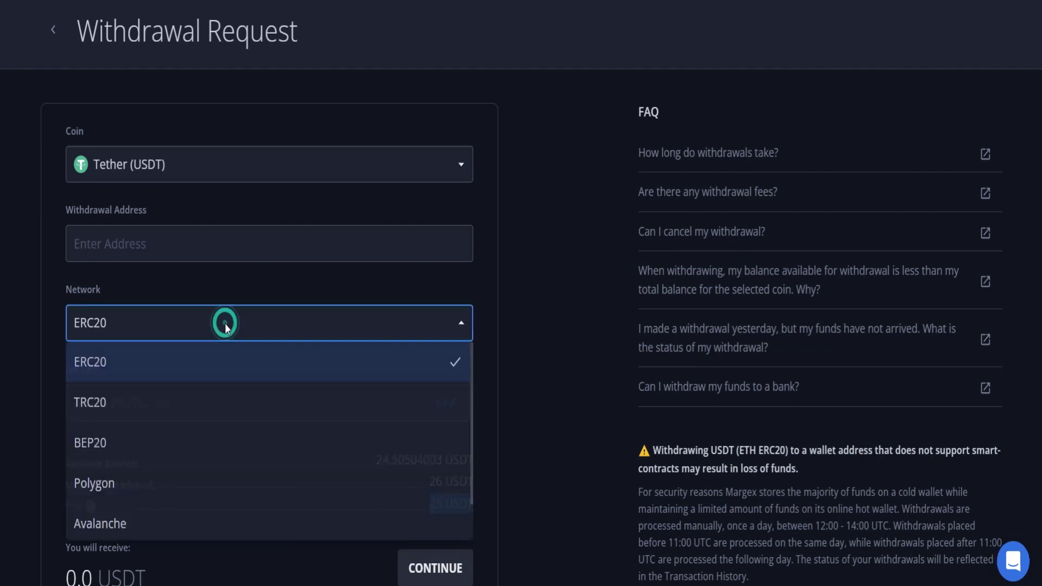
left_click(143, 402)
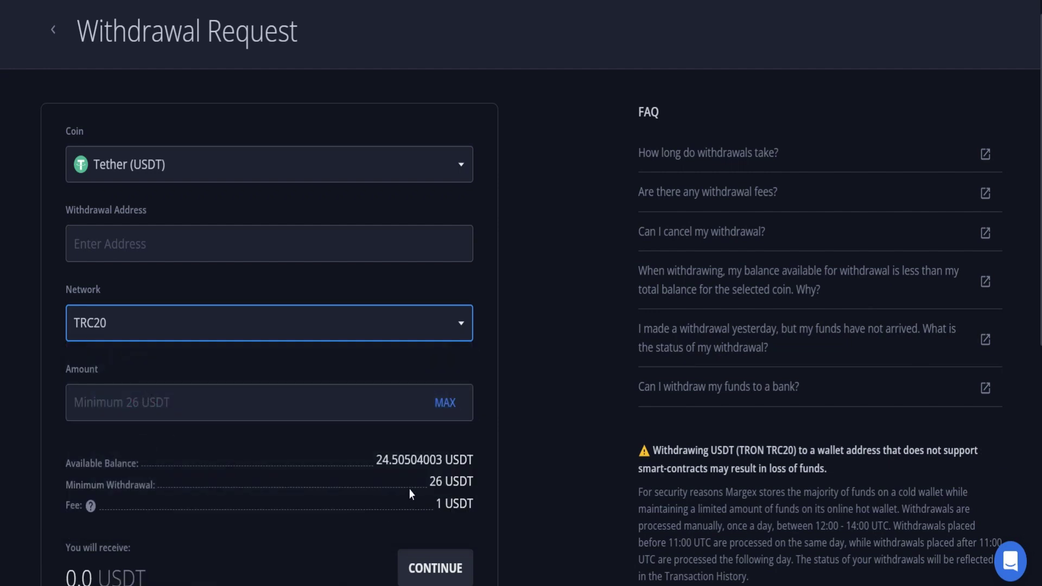
left_click_drag(433, 507, 486, 508)
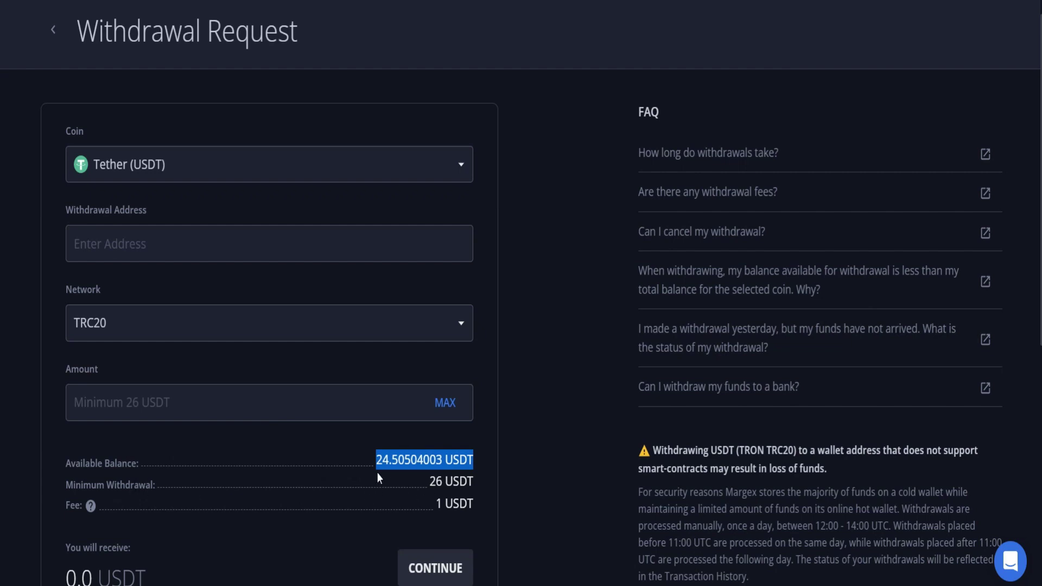
Step: Switch the withdrawal network to BEP20 and highlight its fee and minimum withdrawal amount
left_click(339, 319)
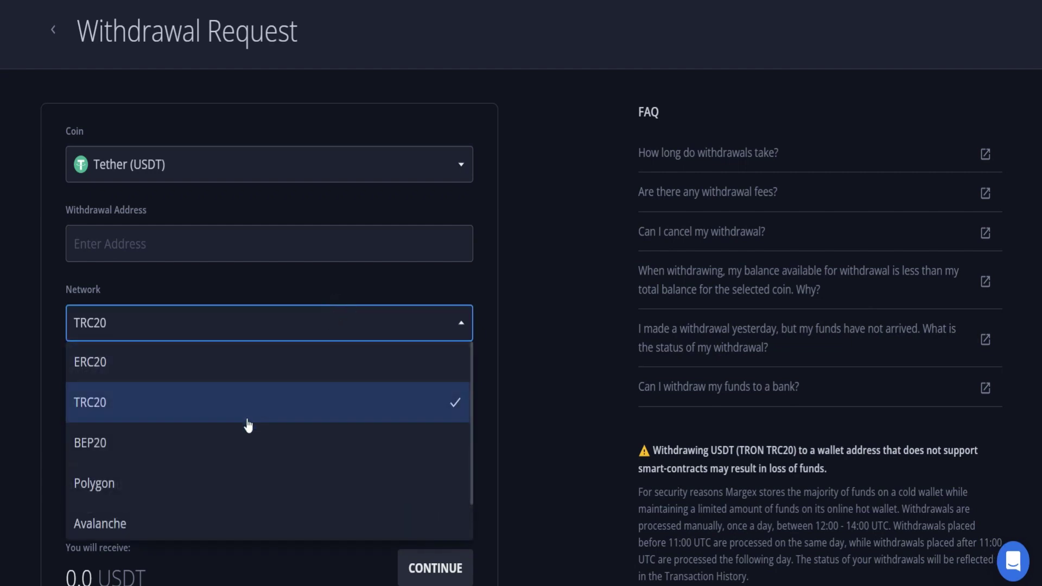
left_click(246, 435)
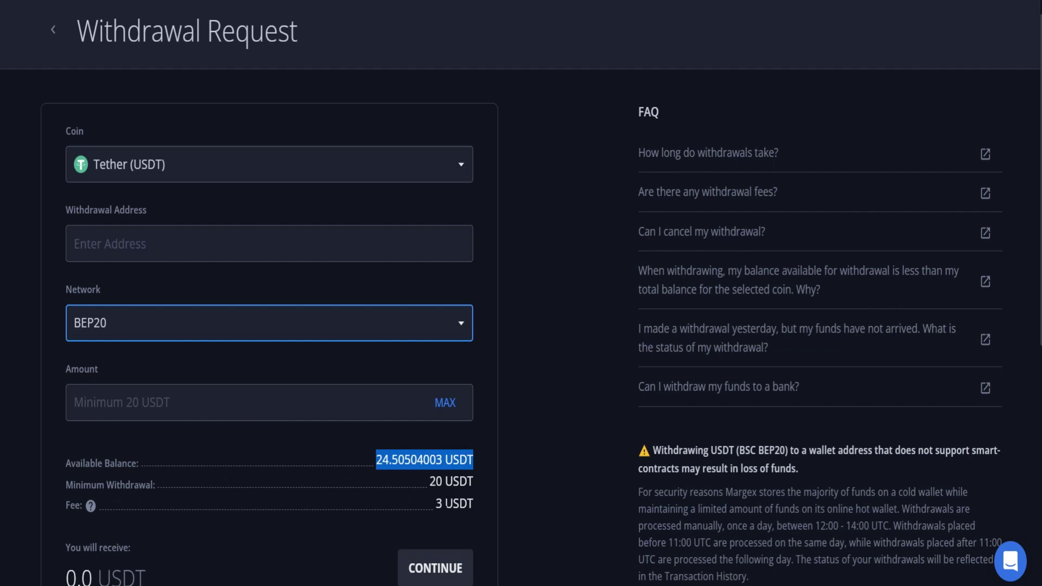
left_click_drag(436, 504, 474, 503)
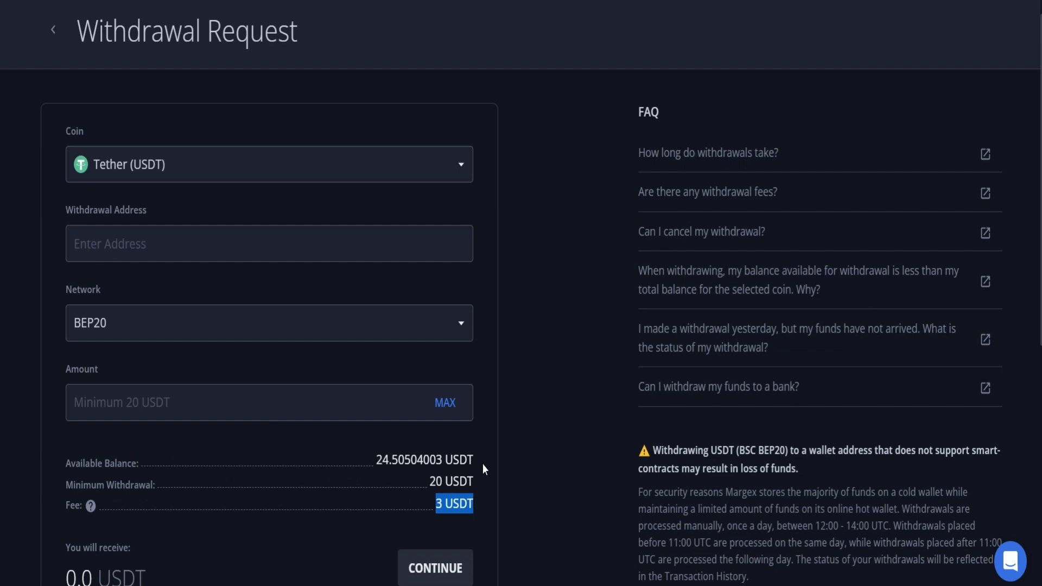
left_click_drag(477, 481, 429, 481)
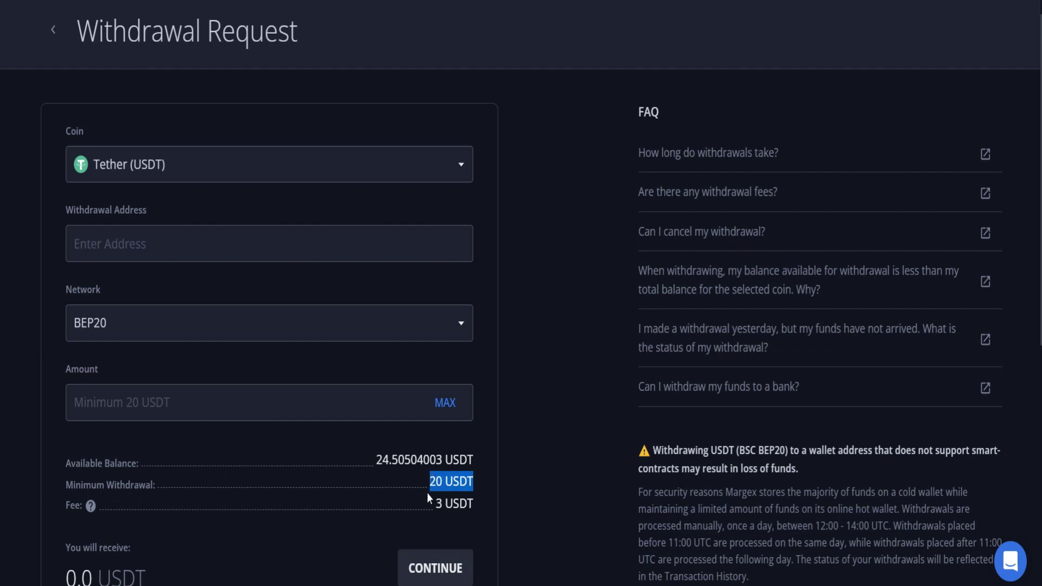
triple_click(458, 504)
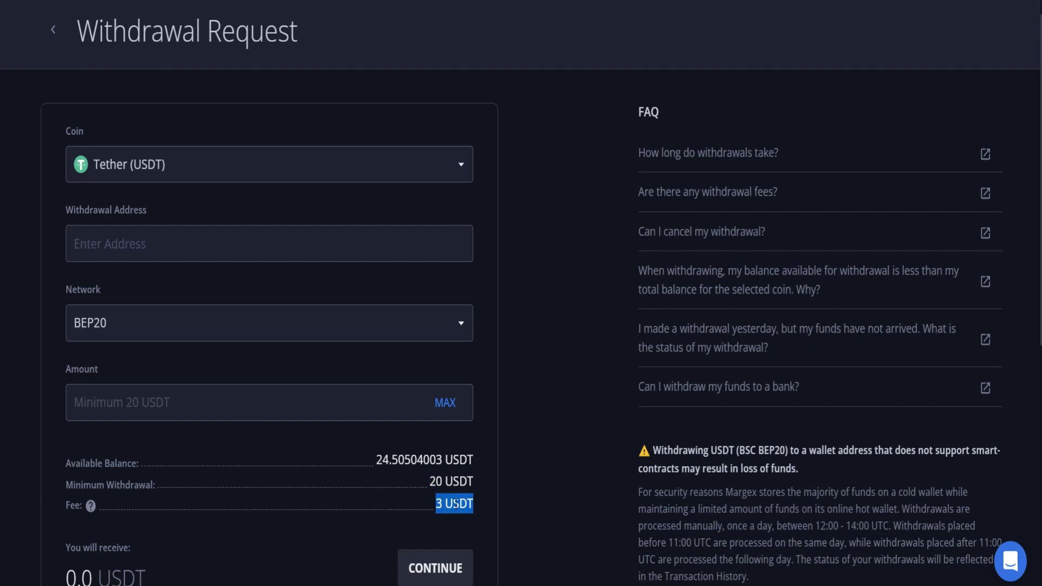
Step: Select the Polygon and Avalanche networks in turn to compare their withdrawal fees and minimum amounts
left_click(374, 316)
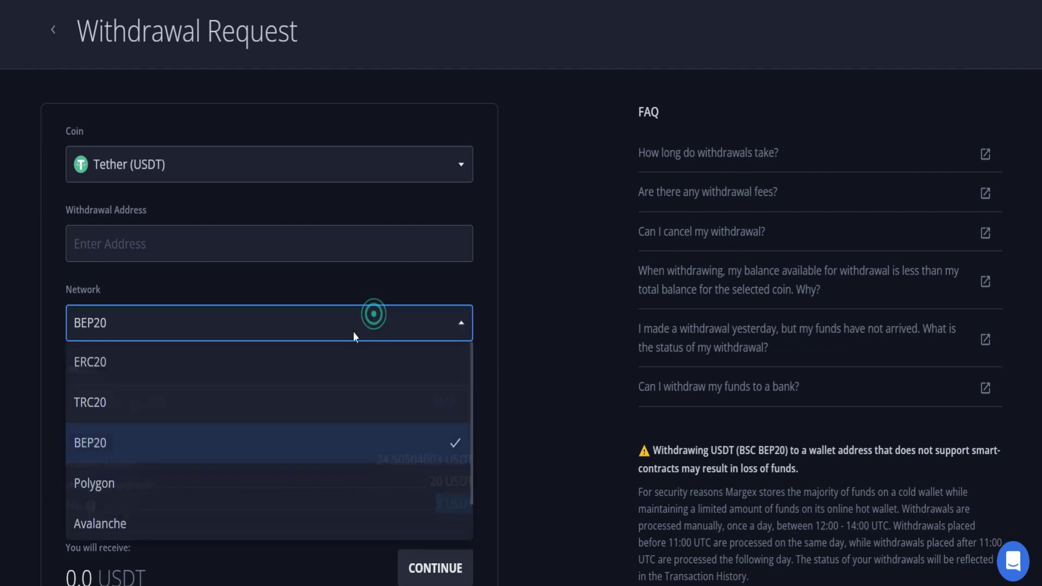
scroll(275, 377, "down", 1)
left_click(164, 434)
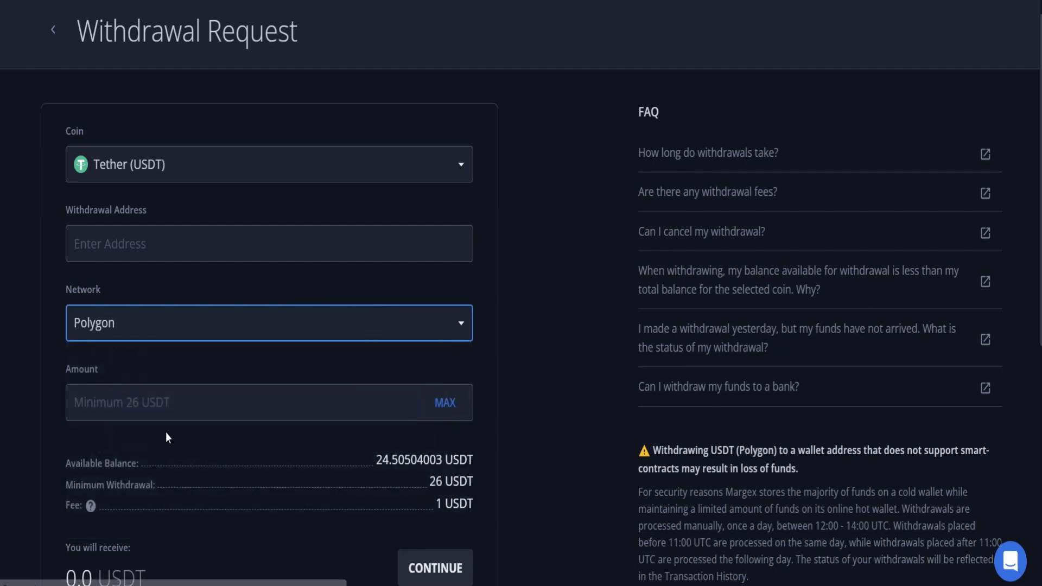
left_click_drag(435, 504, 429, 482)
left_click(368, 340)
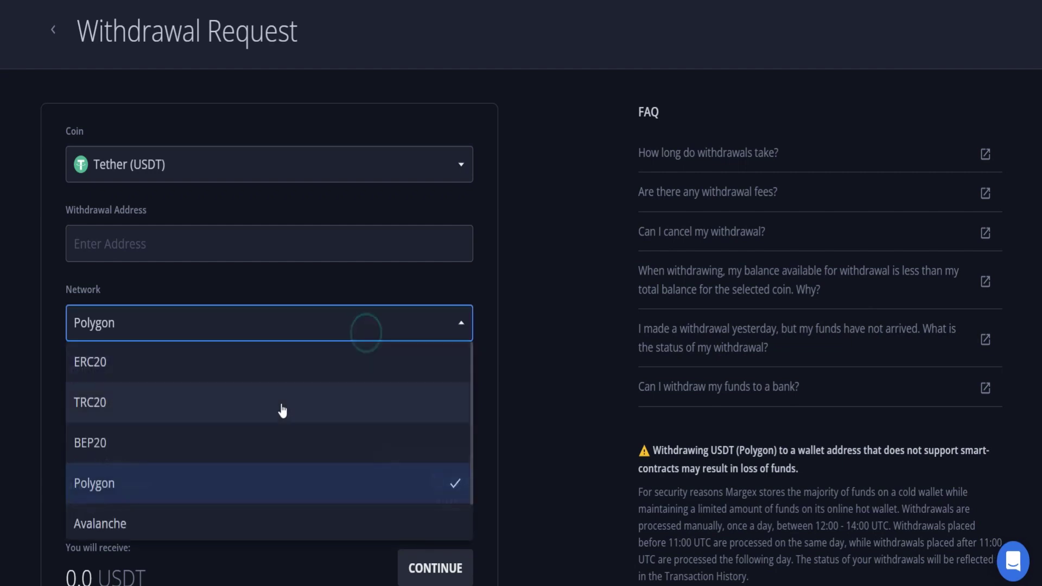
left_click(199, 516)
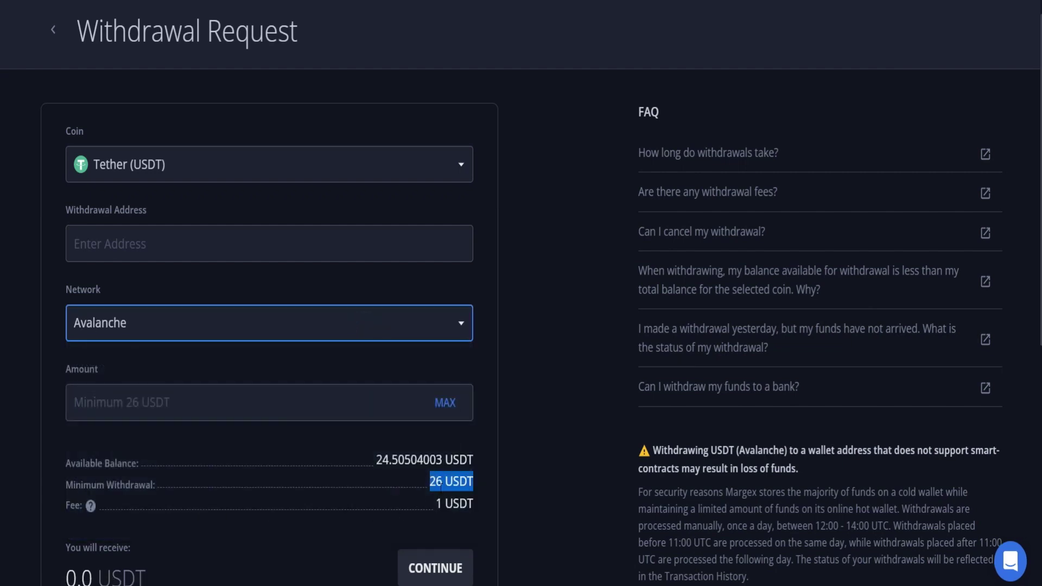
Step: Set the withdrawal network to Solana and highlight its minimum withdrawal and fee
left_click(384, 326)
scroll(217, 405, "down", 1)
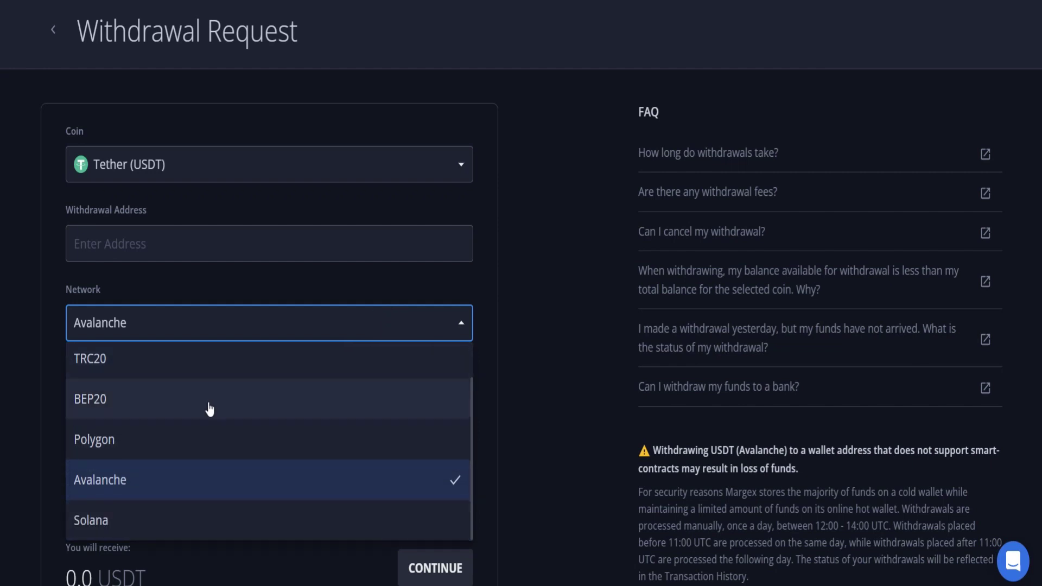
left_click(146, 524)
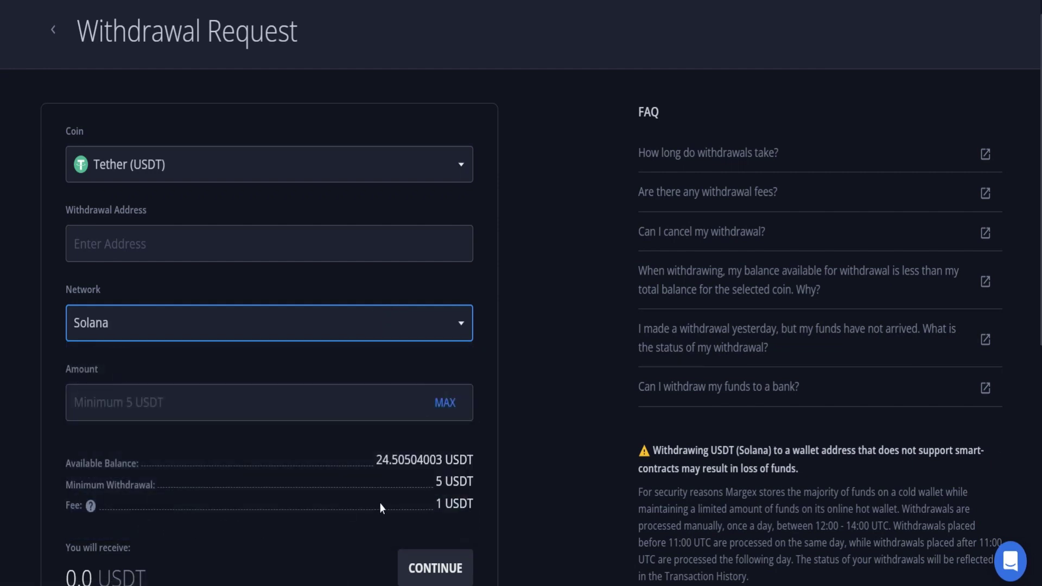
mouse_move(437, 481)
left_mouse_down()
mouse_move(477, 483)
mouse_move(435, 504)
left_mouse_up()
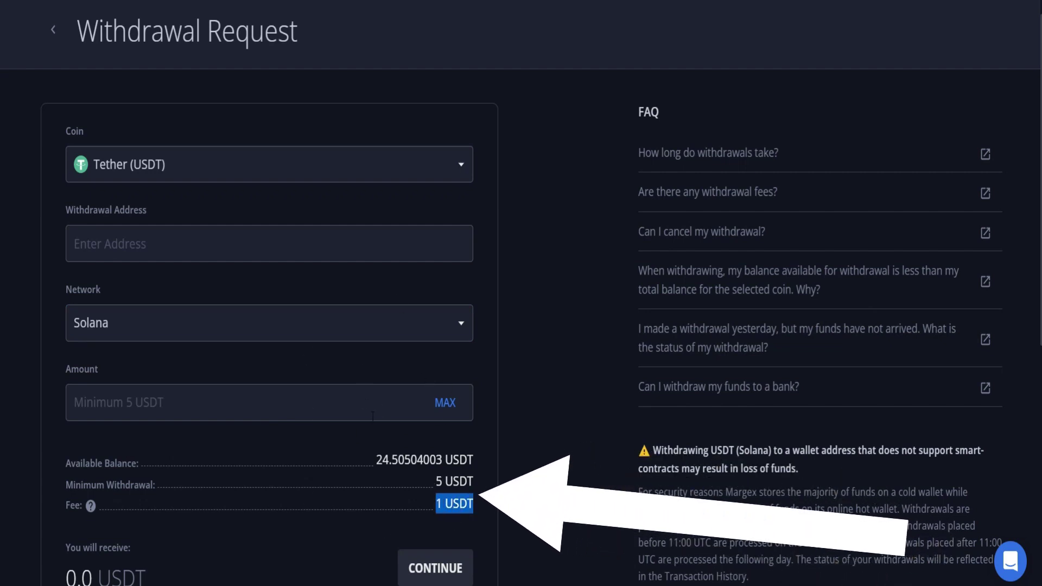
Step: Highlight the available balance and the Solana network fee on the withdrawal request
left_click_drag(376, 459, 473, 461)
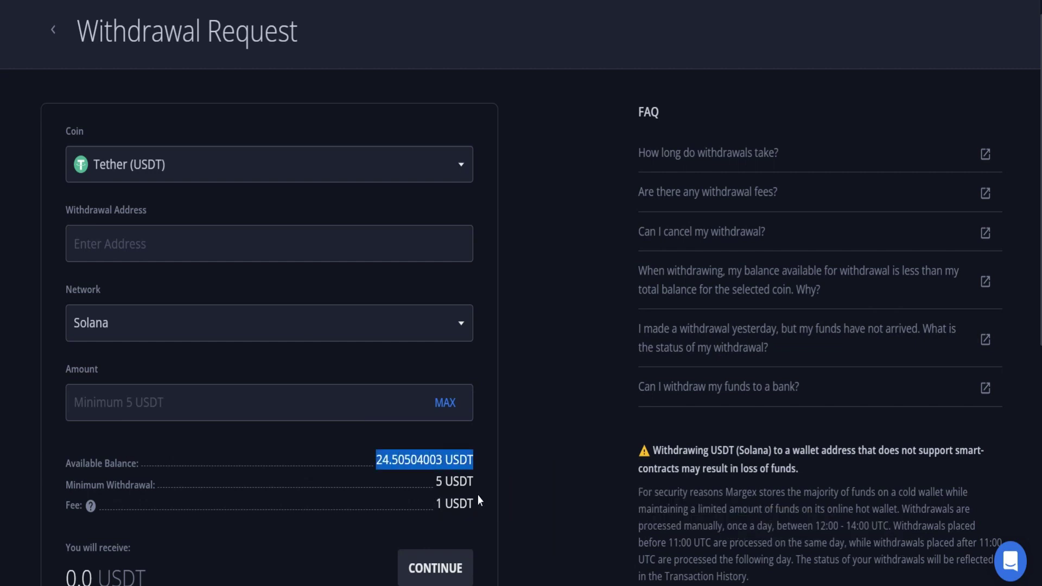
left_click_drag(476, 503, 460, 503)
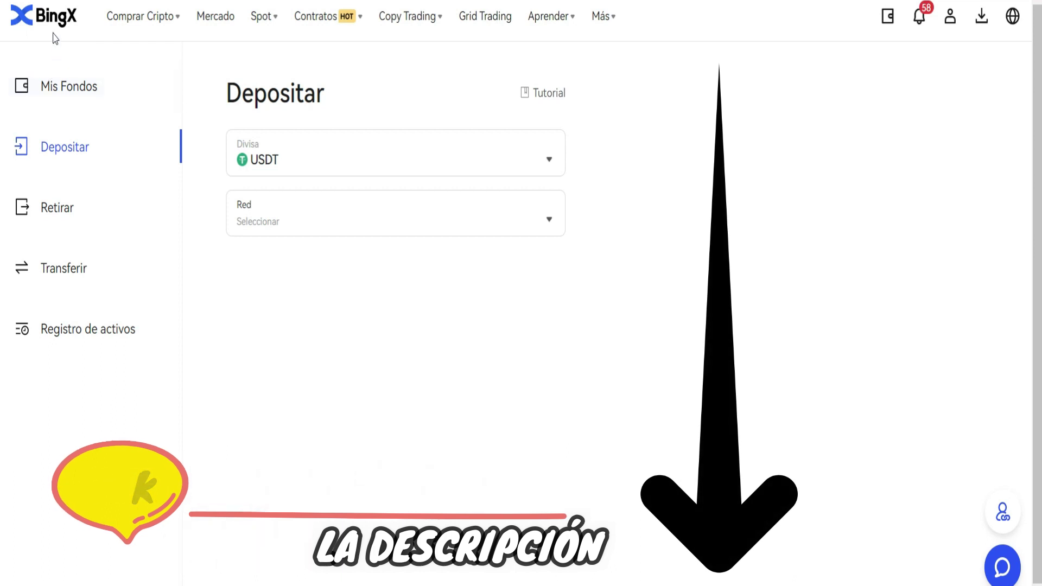
Step: In BingX, list the deposit networks offered for USDT and look through all of them
left_click(340, 223)
scroll(357, 285, "down", 2)
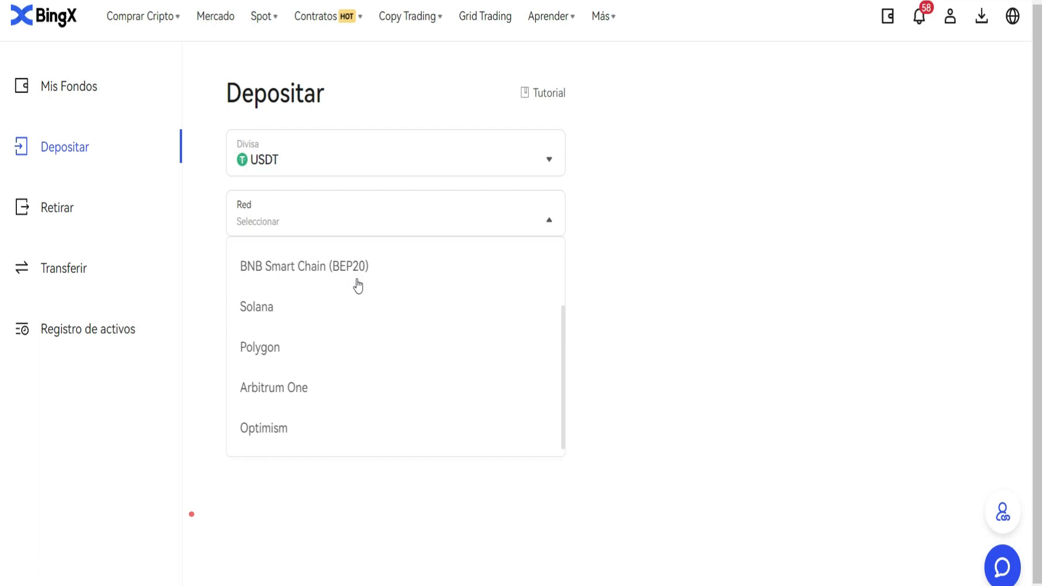
scroll(363, 300, "up", 2)
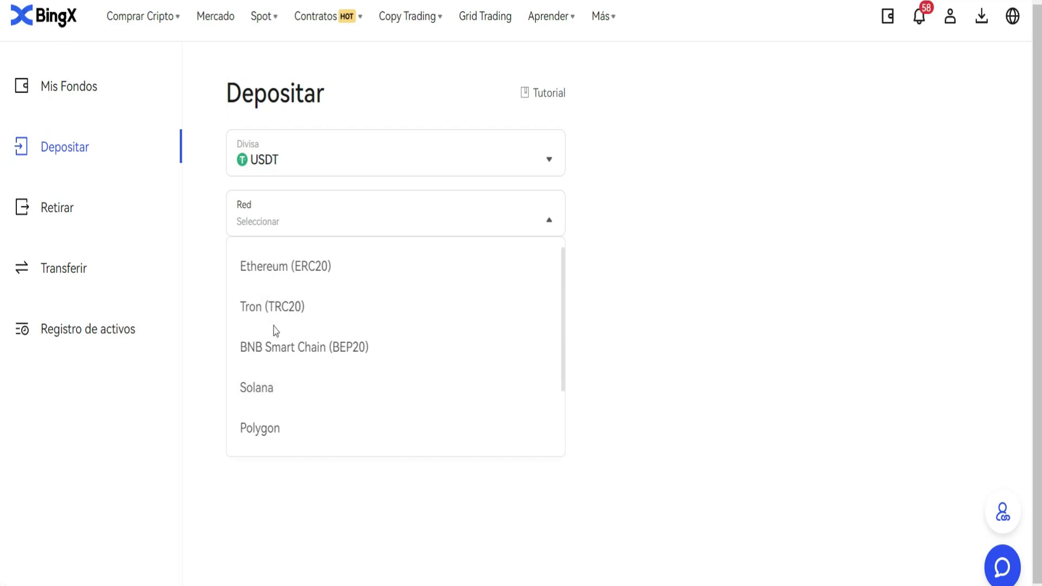
scroll(296, 321, "down", 2)
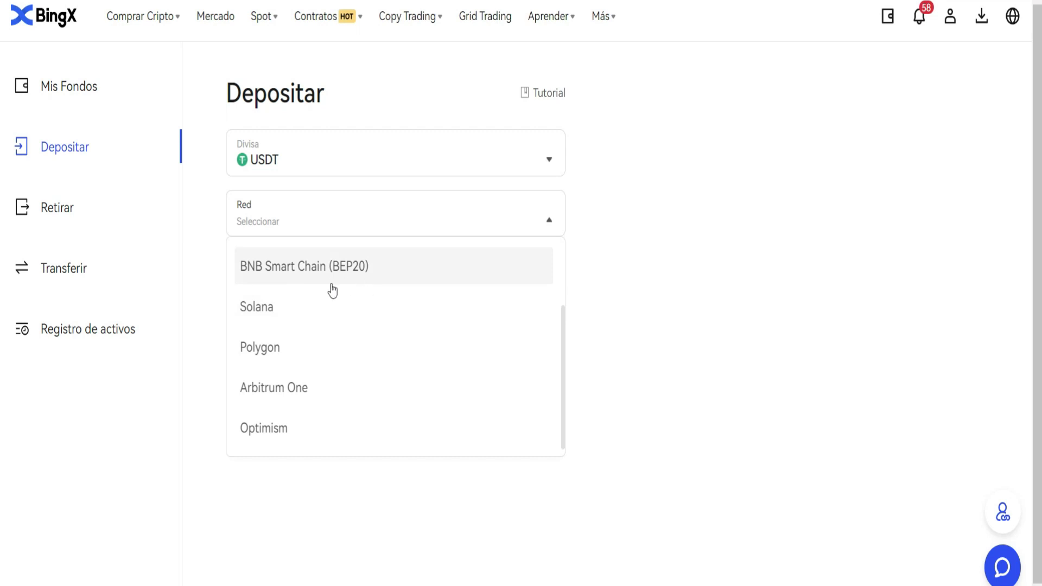
Step: Open the BingX USDT withdrawal form and compare the fees of all its networks without selecting one
left_click(109, 206)
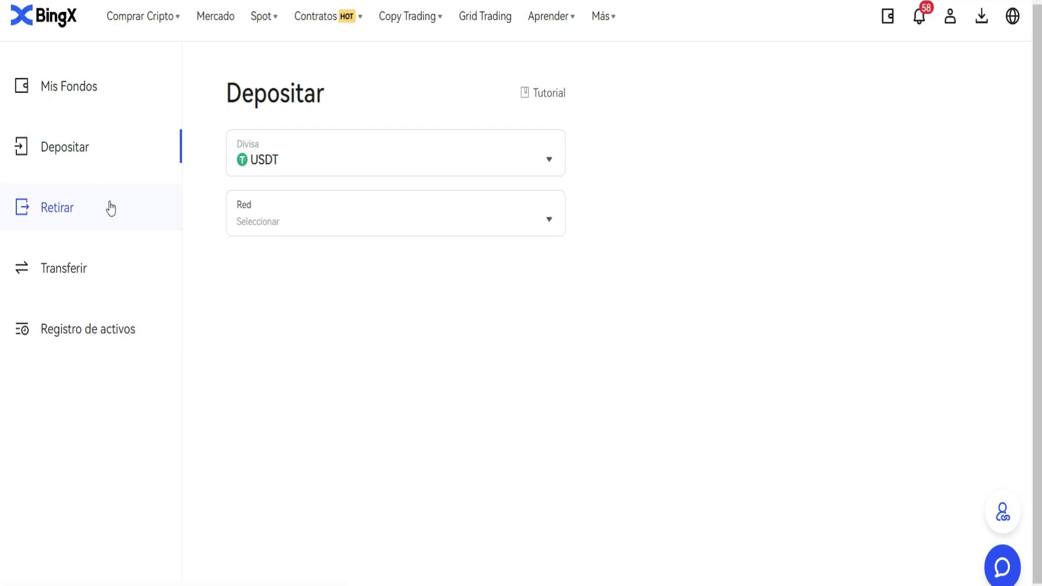
left_click(296, 271)
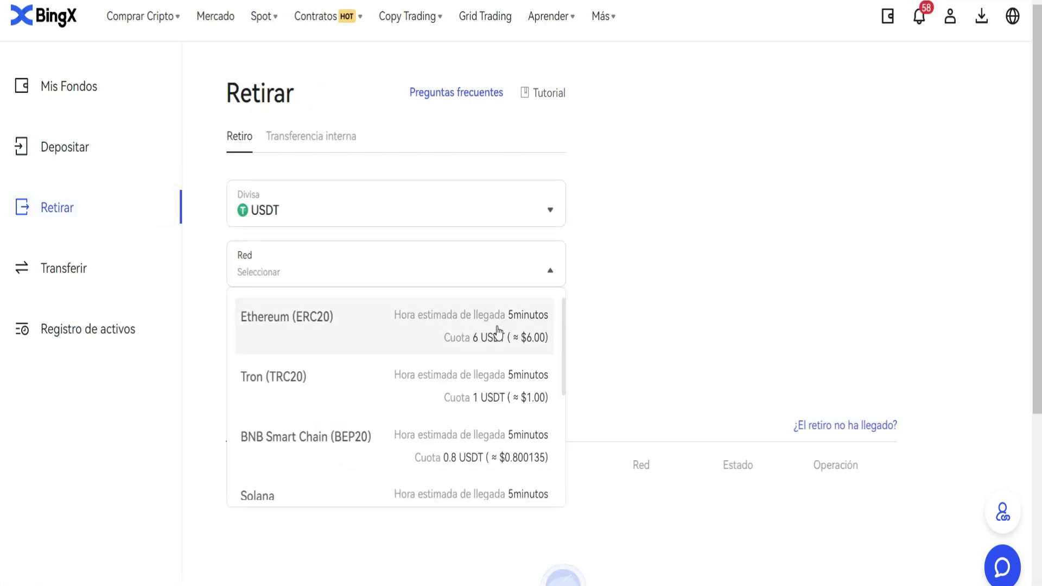
scroll(494, 372, "down", 2)
scroll(494, 373, "up", 1)
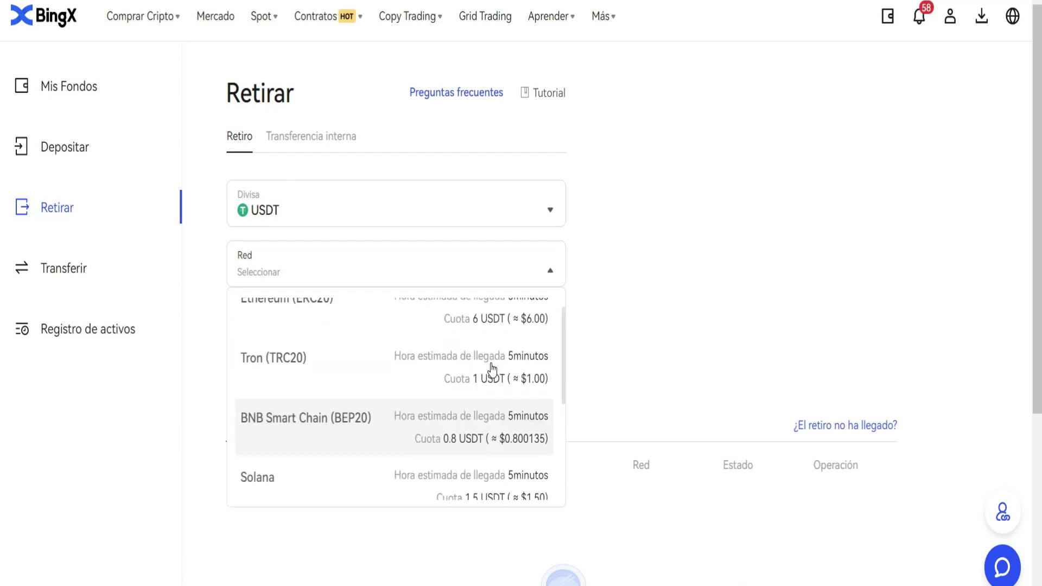
scroll(493, 371, "up", 1)
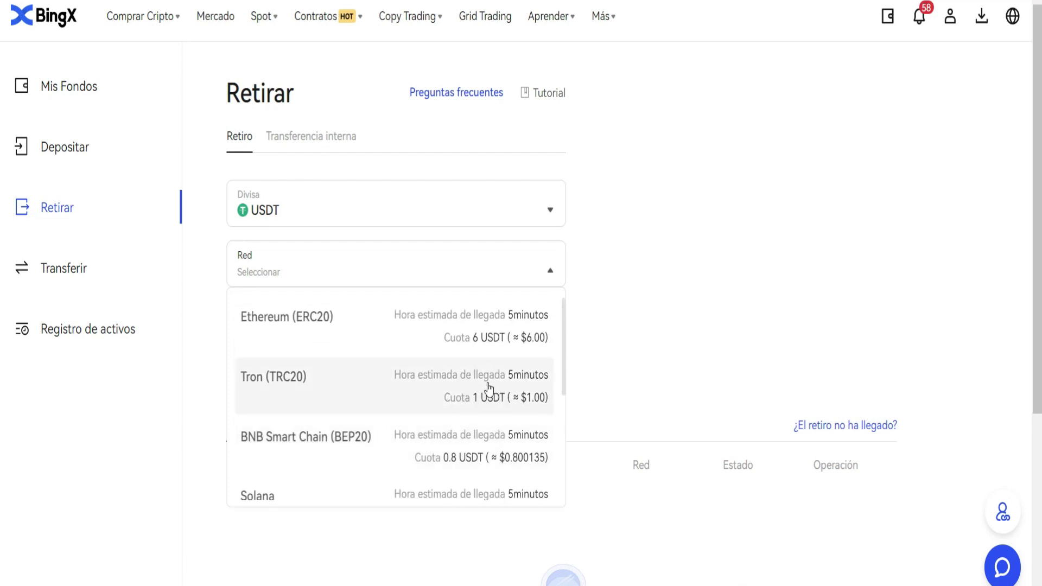
scroll(450, 361, "down", 3)
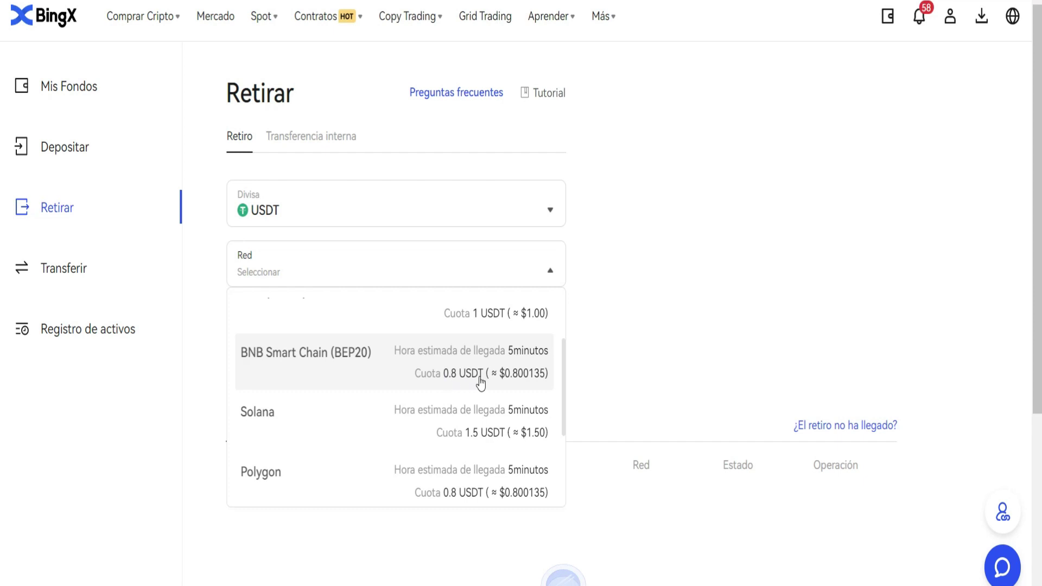
scroll(459, 380, "down", 2)
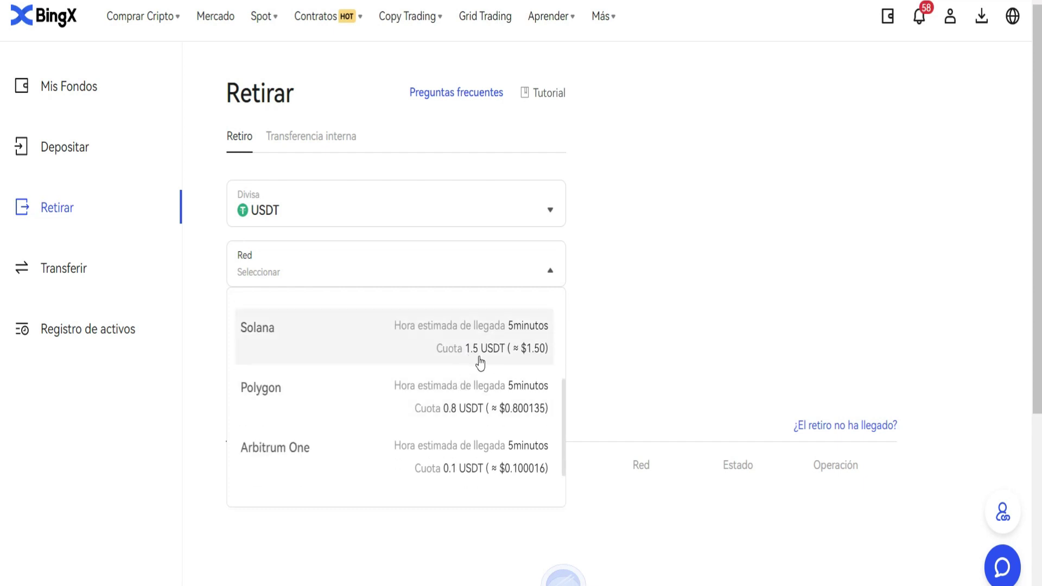
scroll(467, 366, "down", 1)
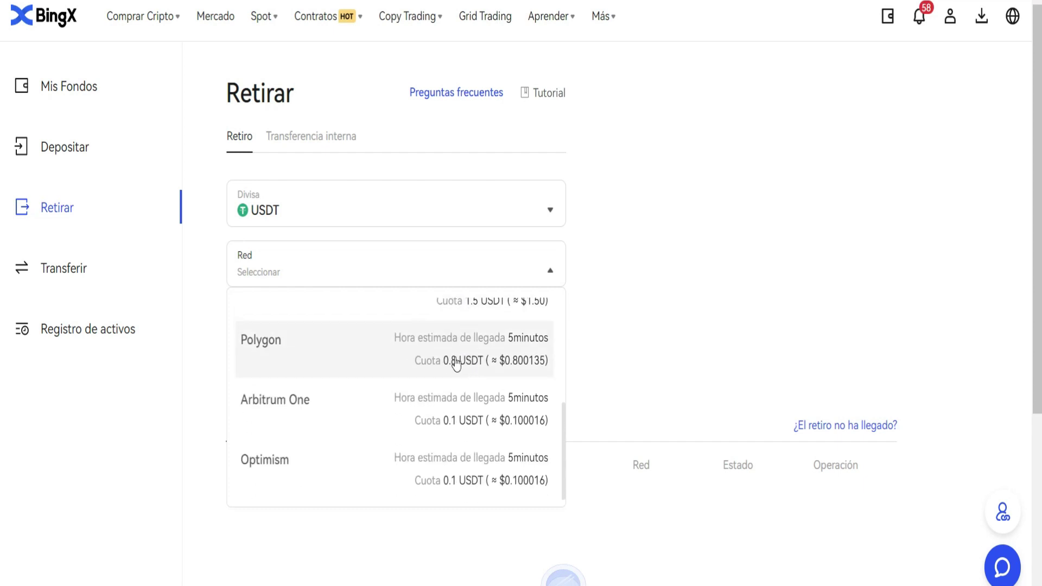
scroll(456, 364, "down", 2)
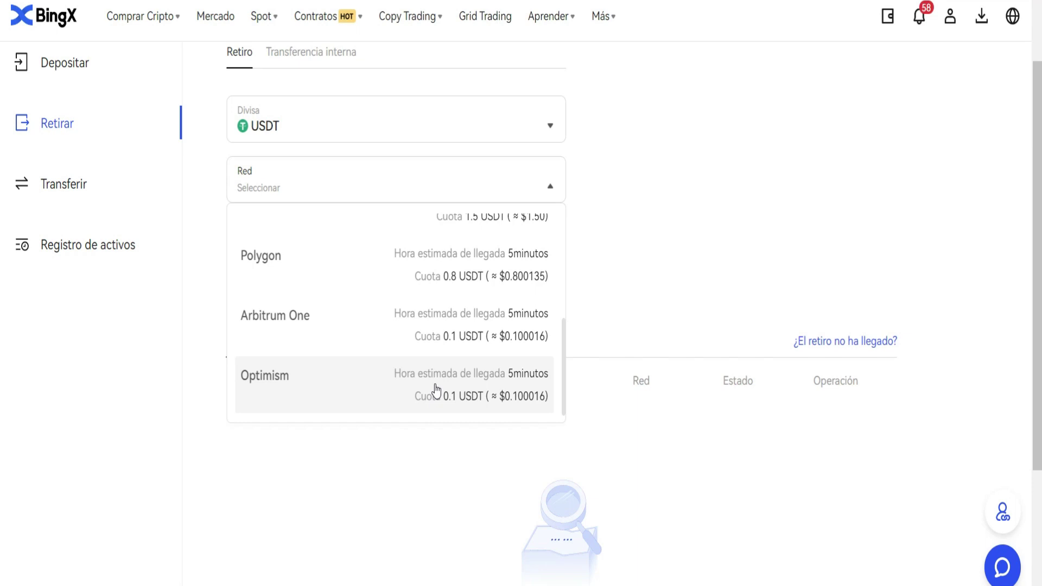
scroll(473, 307, "up", 4)
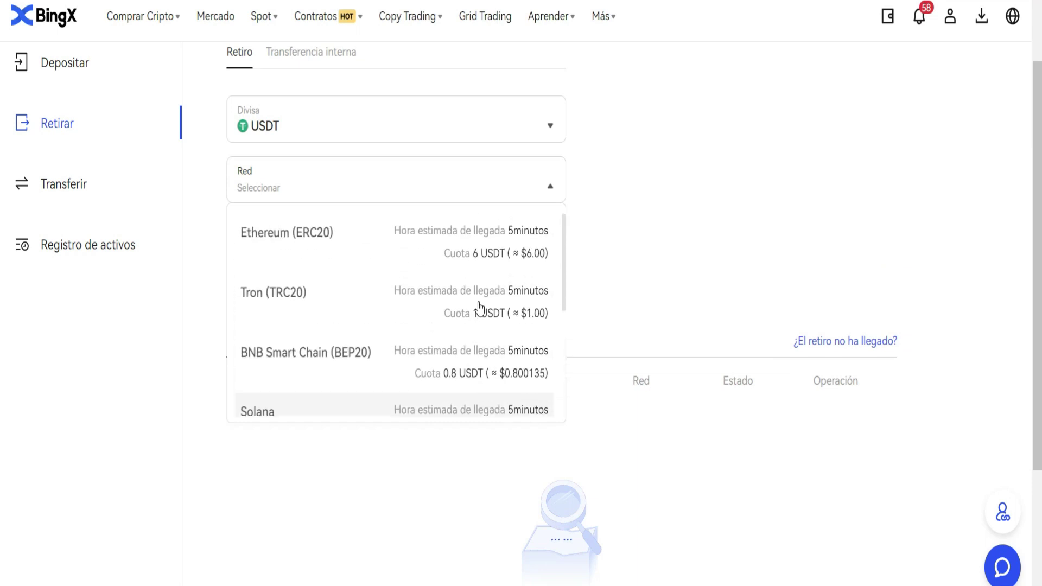
left_click(617, 211)
scroll(542, 255, "up", 2)
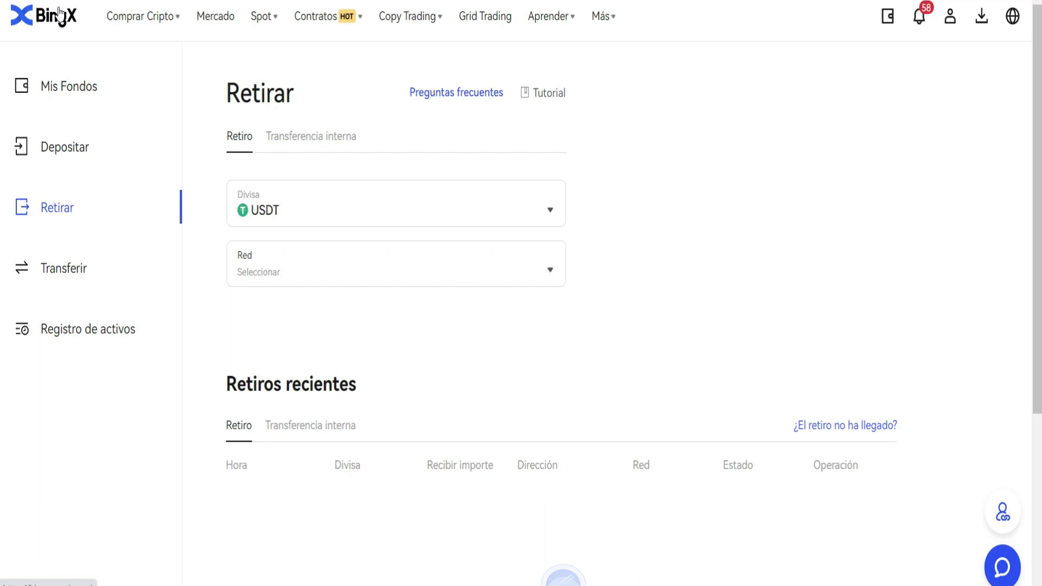
Step: Choose Solana as the USDT deposit network, highlight the minimum deposit and copy the deposit address
left_click(71, 150)
left_click(340, 153)
left_click(621, 160)
left_click(378, 208)
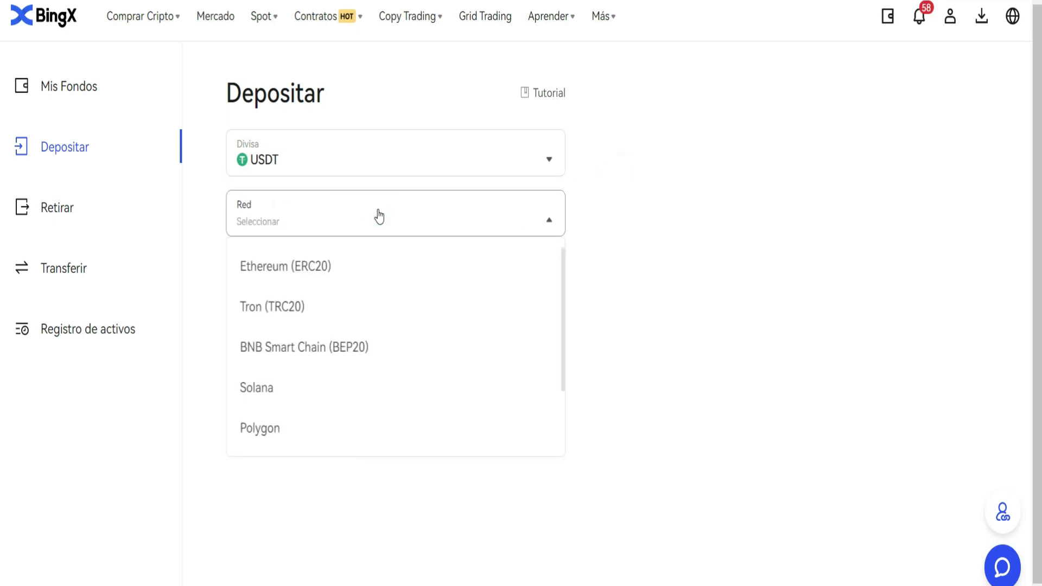
left_click(278, 397)
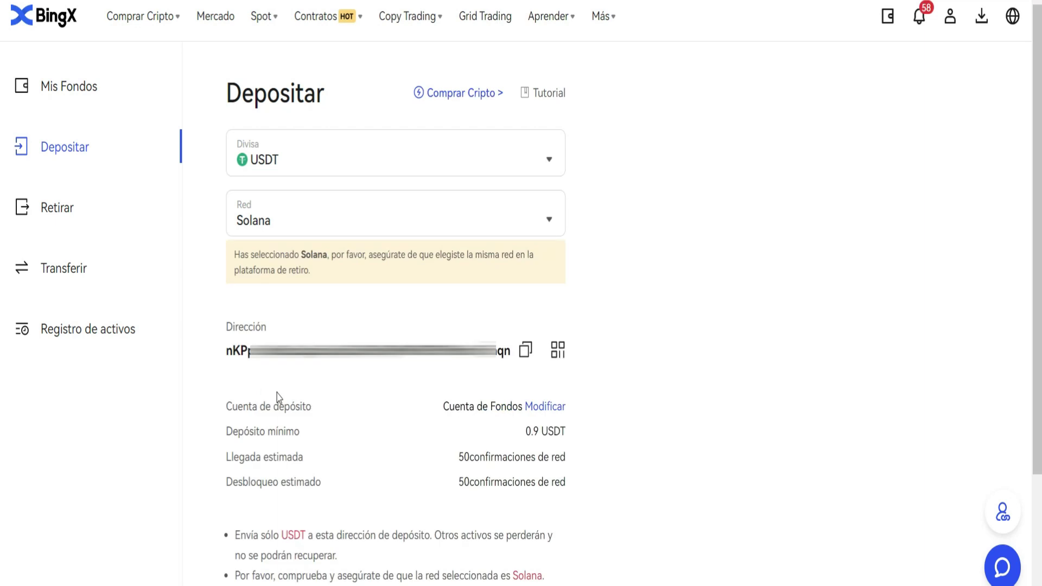
left_click_drag(524, 435, 575, 436)
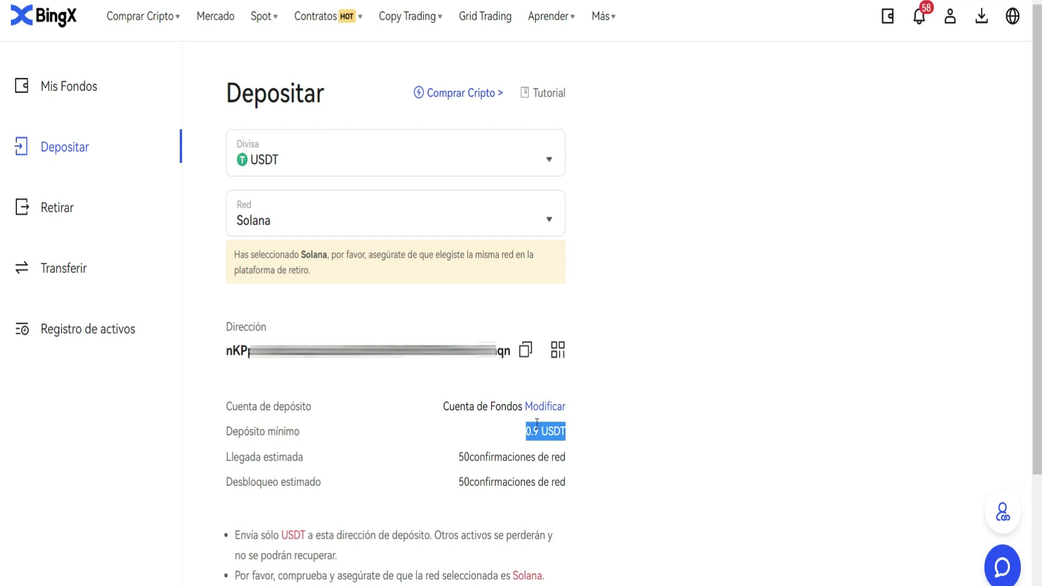
left_click(526, 350)
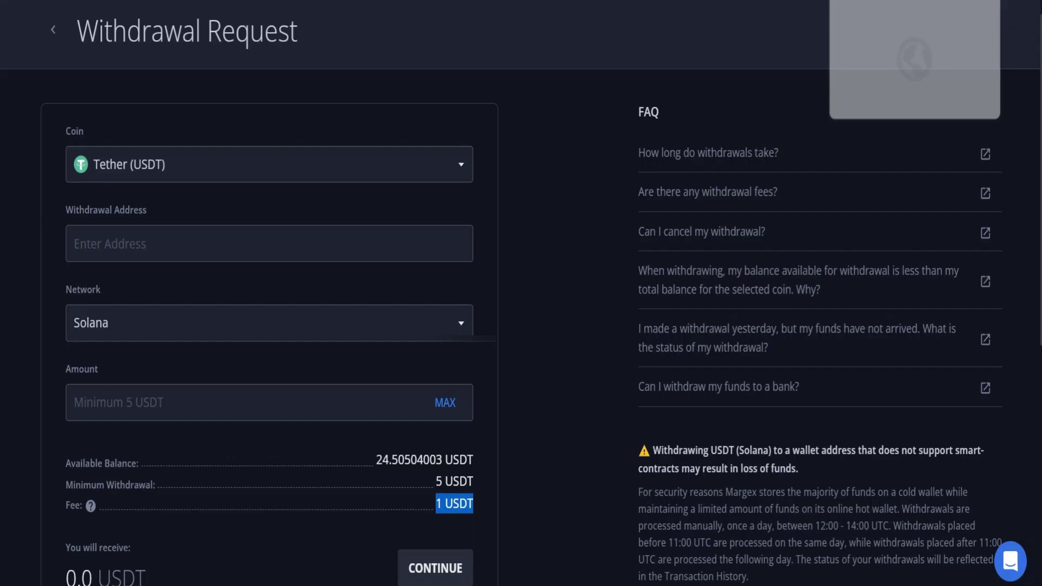
Step: In the Margex withdrawal request, paste the copied Solana deposit address and set the amount to the maximum available
left_click(135, 247)
key("ctrl+v")
scroll(104, 274, "down", 2)
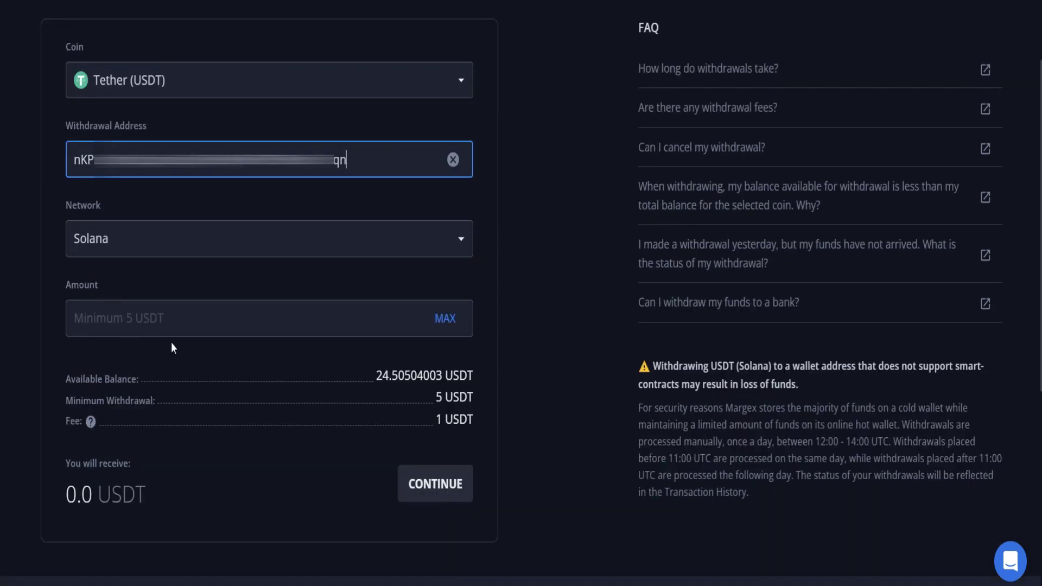
left_click(444, 320)
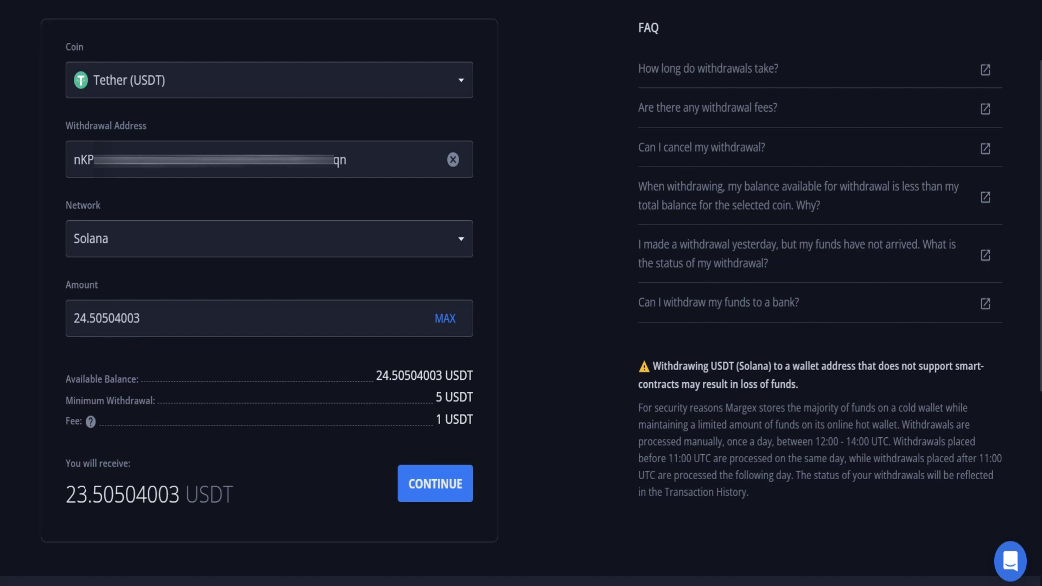
Step: Highlight the amount to receive, submit the withdrawal request and check its status in Last Transactions
left_click_drag(67, 488, 244, 494)
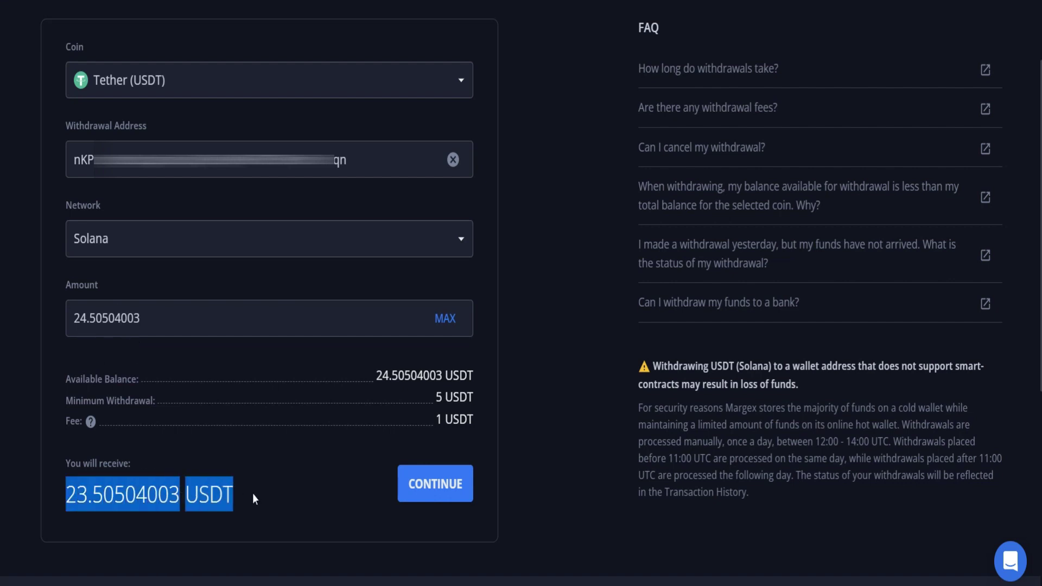
left_click(430, 495)
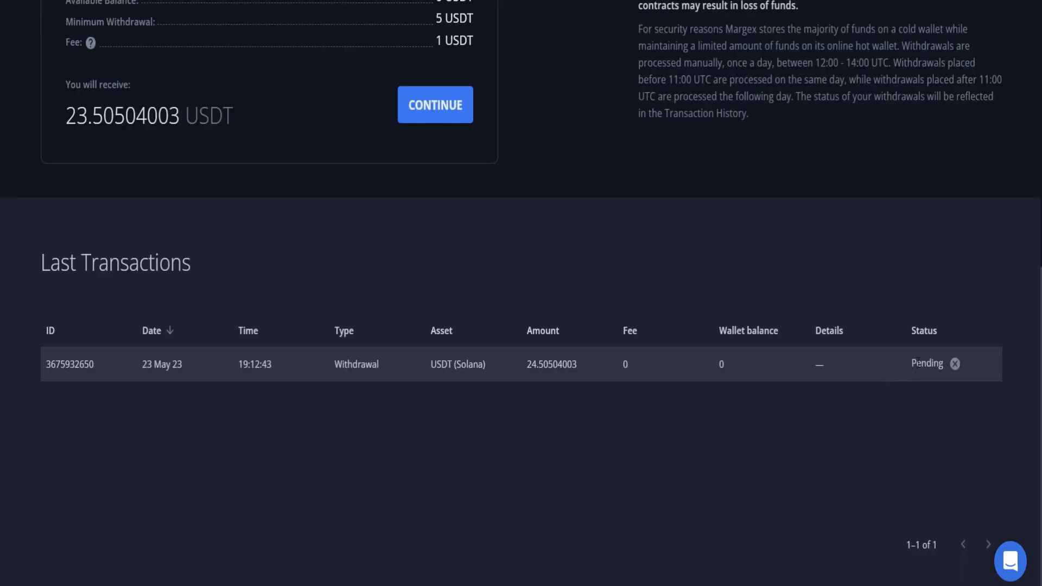
left_click_drag(912, 364, 946, 364)
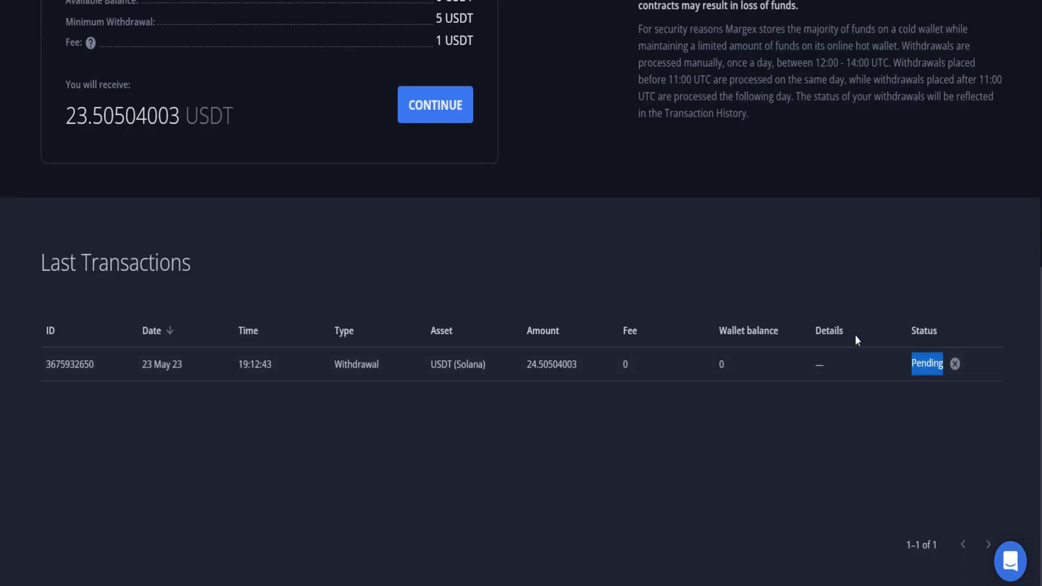
left_click(677, 418)
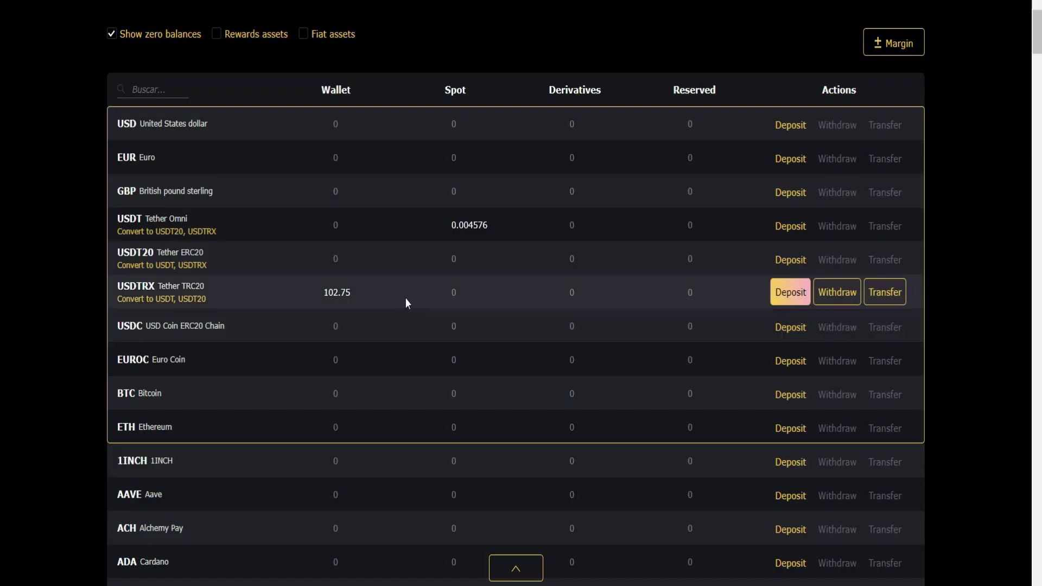
Step: In XGO, open the withdrawal forms of USDTRX, USDT20 and USDT Omni in turn to compare their flat fees
left_click(834, 294)
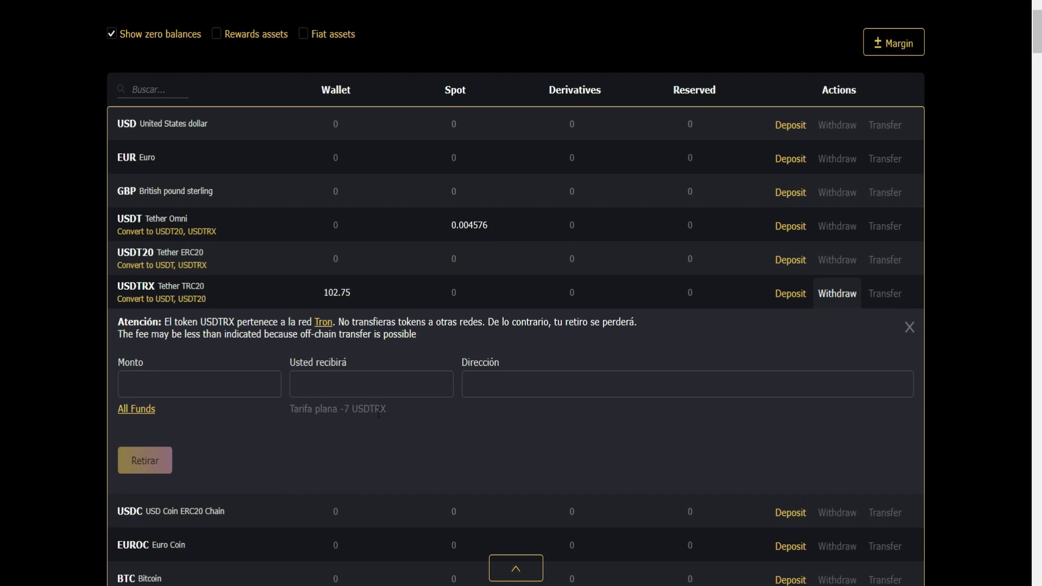
left_click_drag(386, 410, 342, 409)
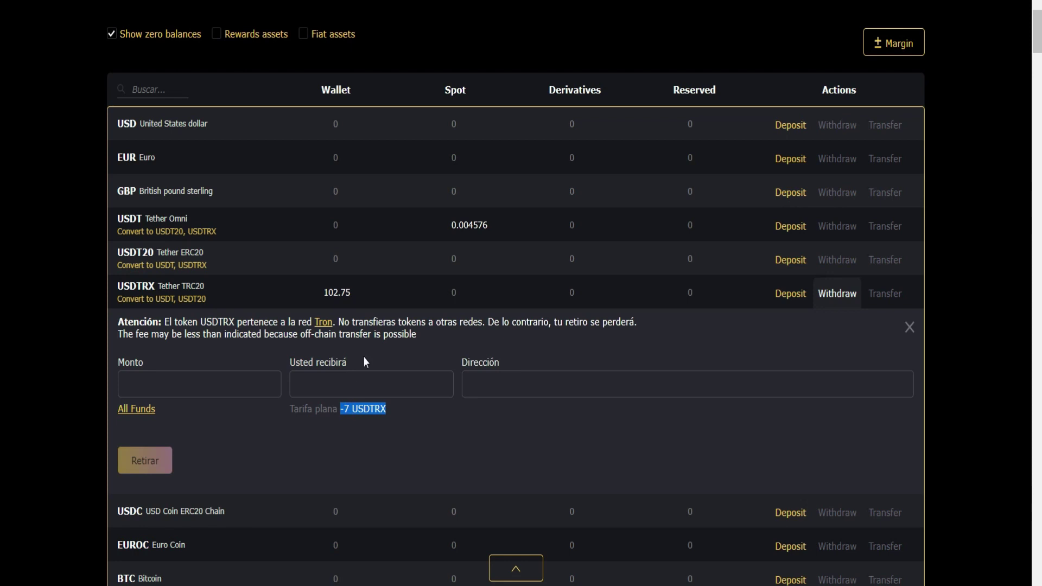
left_click(828, 266)
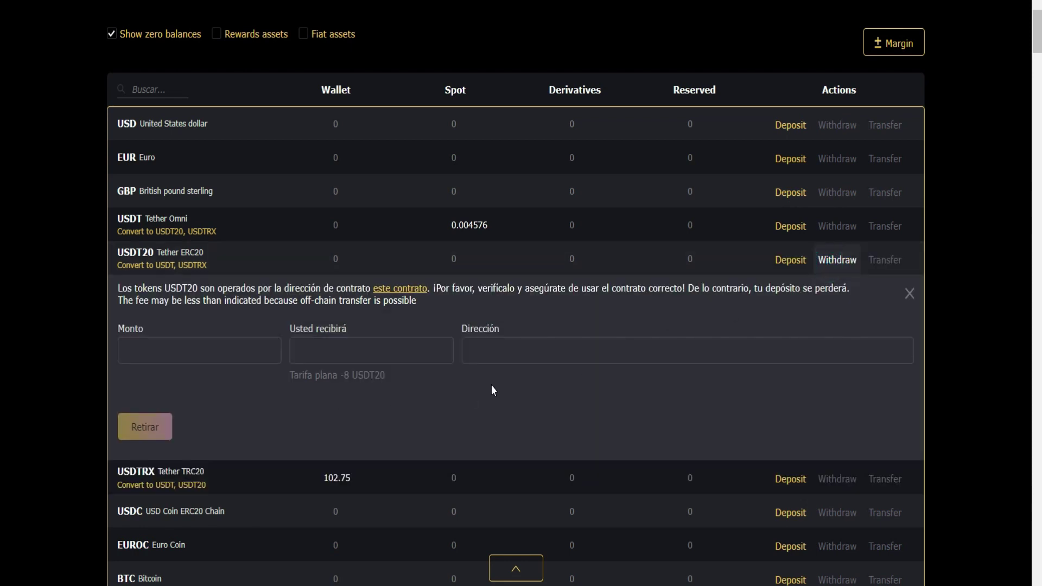
left_click(838, 226)
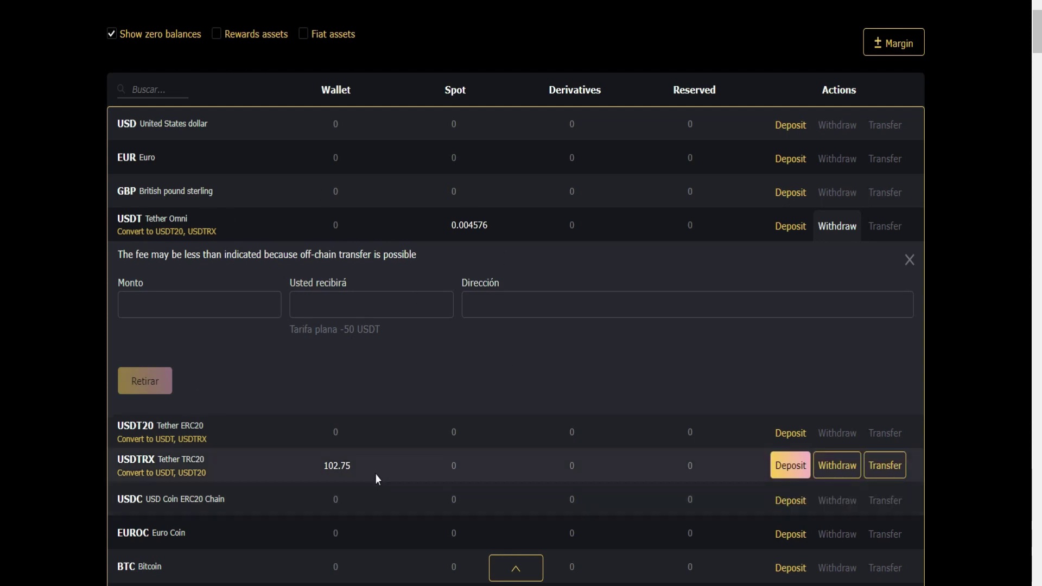
Step: Search the asset list for "xrp", open the XRP withdrawal form and highlight its flat fee
scroll(371, 477, "down", 10)
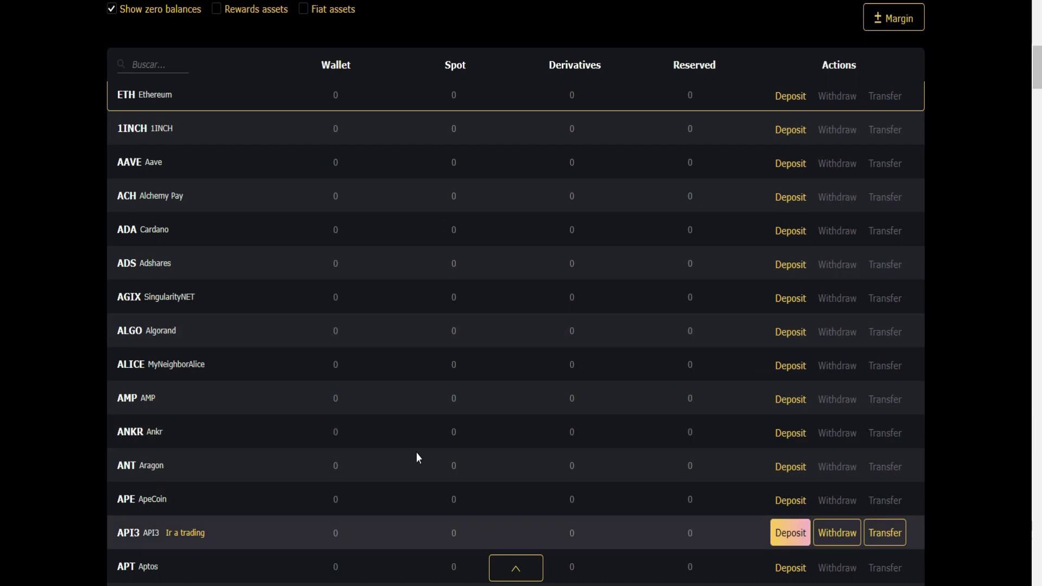
scroll(258, 443, "down", 3)
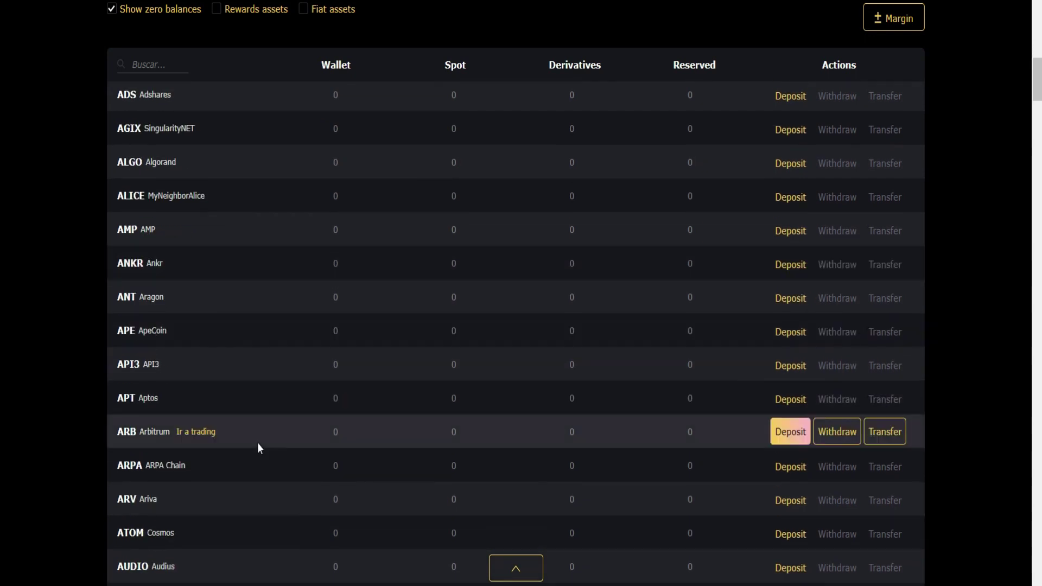
scroll(257, 443, "up", 6)
scroll(257, 443, "up", 7)
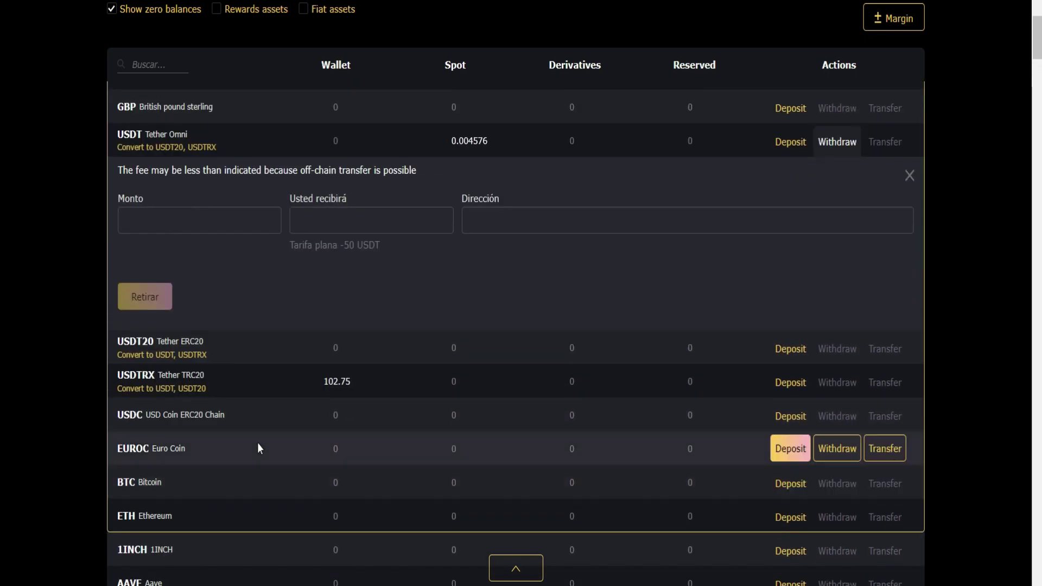
scroll(257, 443, "up", 1)
left_click(151, 169)
type("xrp")
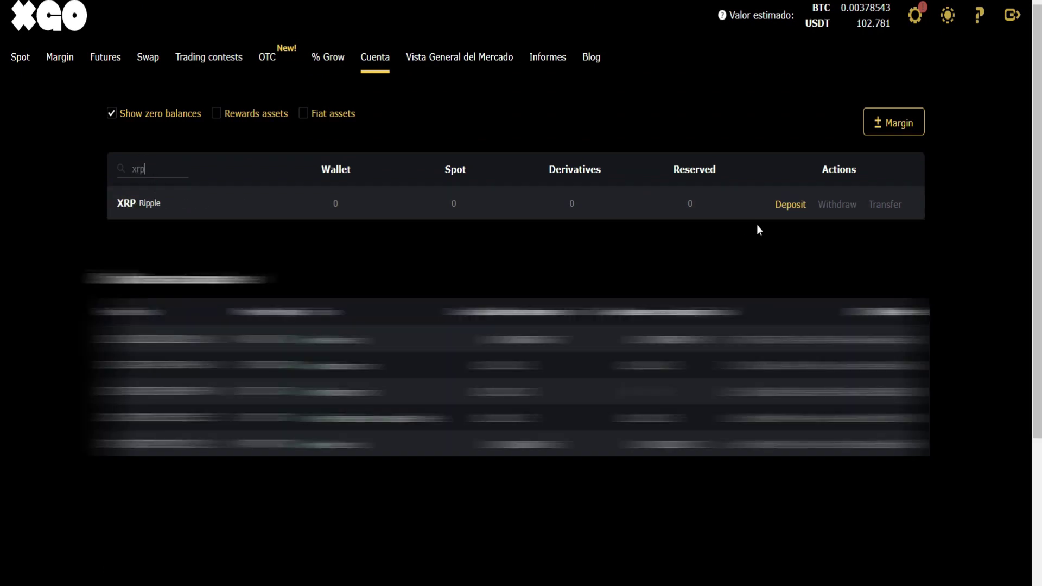
left_click(838, 204)
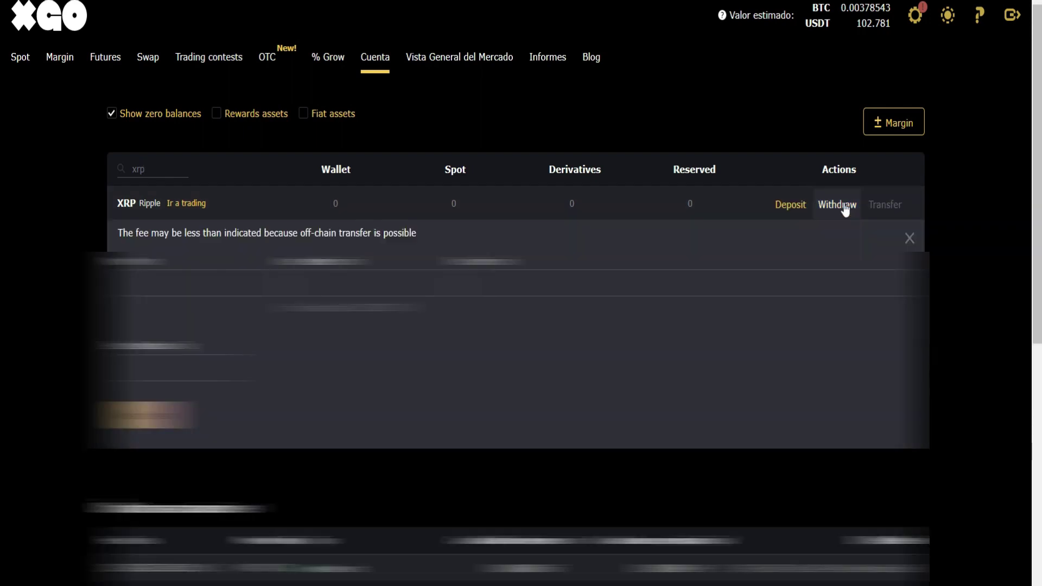
left_click_drag(405, 308, 290, 307)
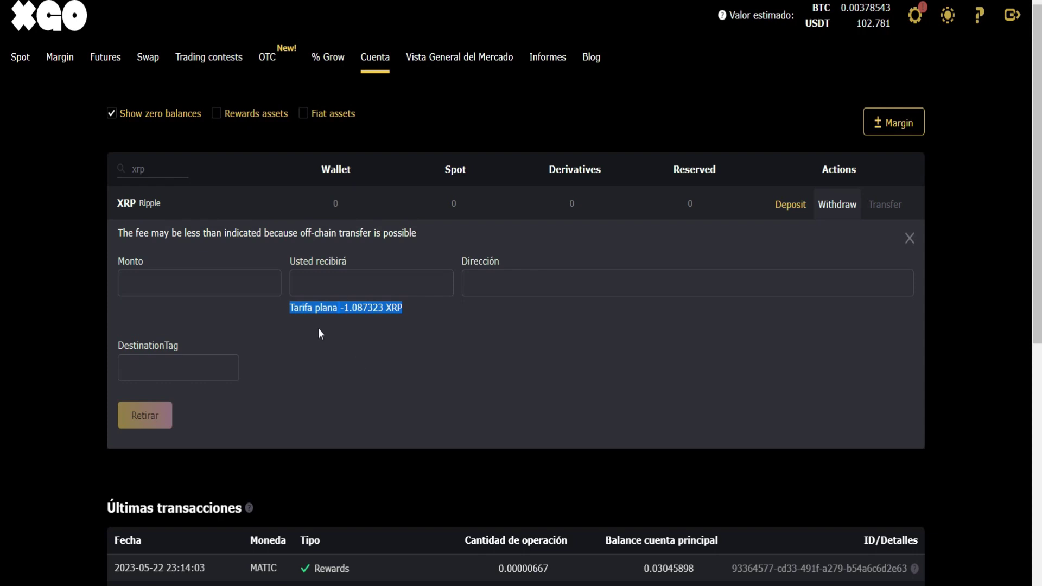
Step: Clear the asset search, highlight the XRP spot balance and open the XRP withdrawal form
mouse_move(127, 219)
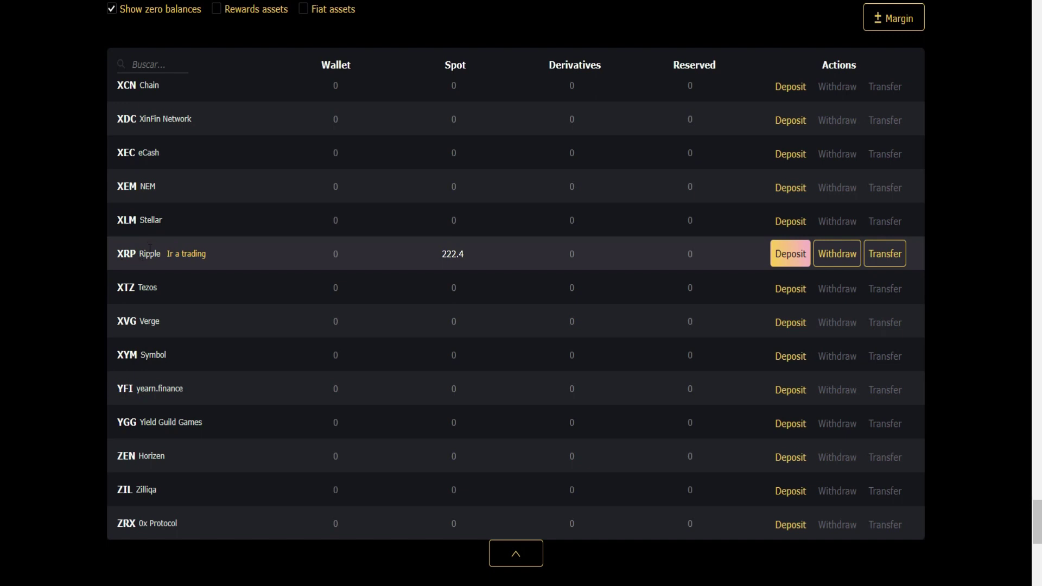
double_click(444, 253)
left_click(838, 256)
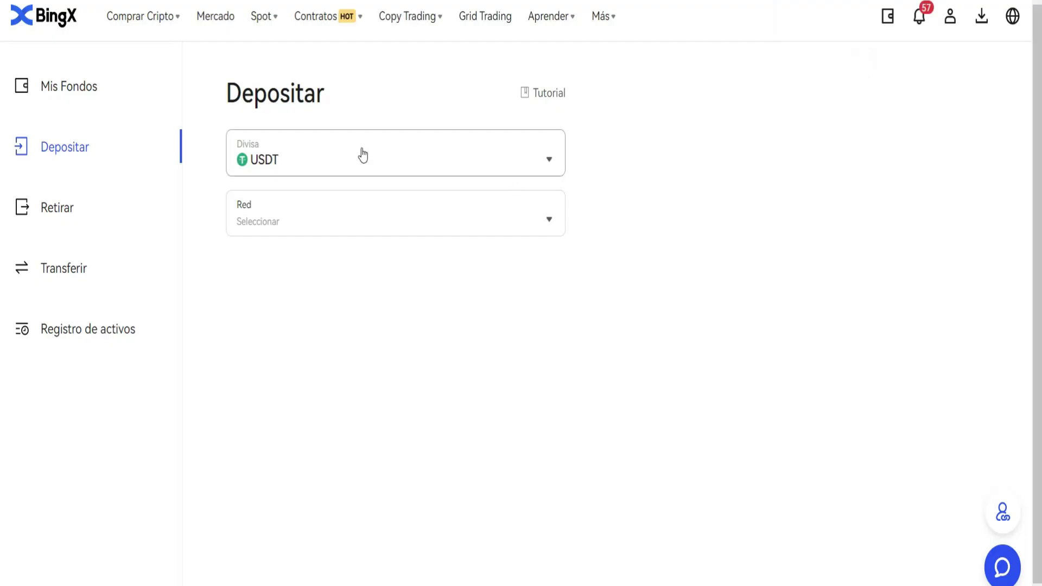
Step: On BingX's deposit page, select XRP on the Ripple network and acknowledge the notice to display the deposit address and Tag
left_click(360, 152)
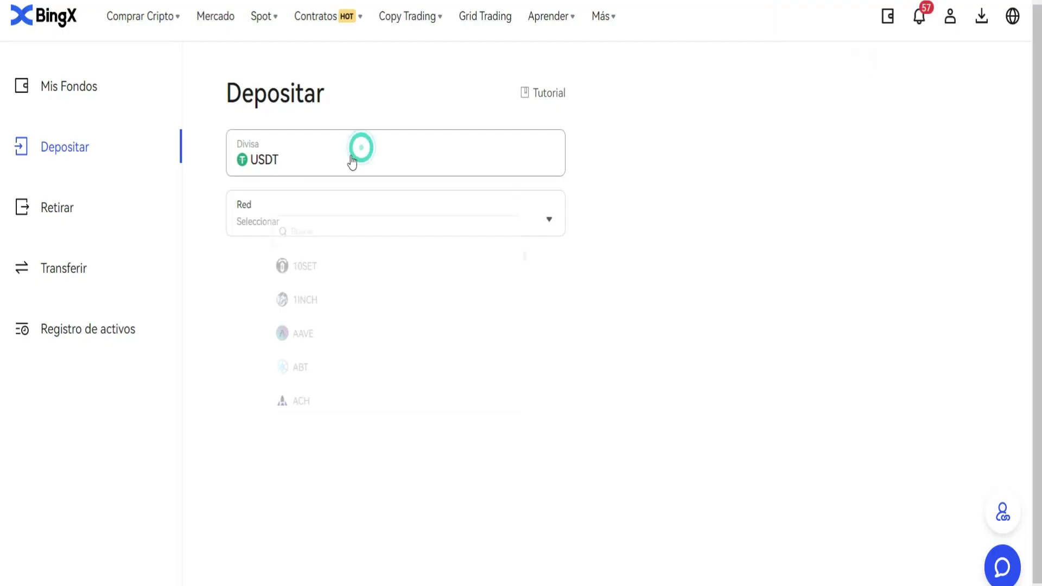
left_click(302, 205)
type("xrp")
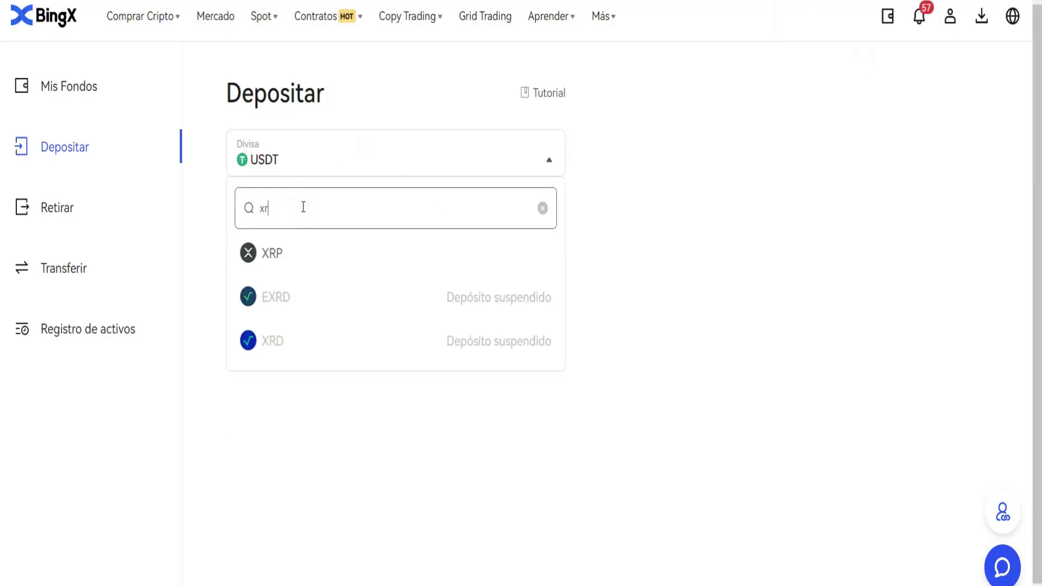
left_click(286, 254)
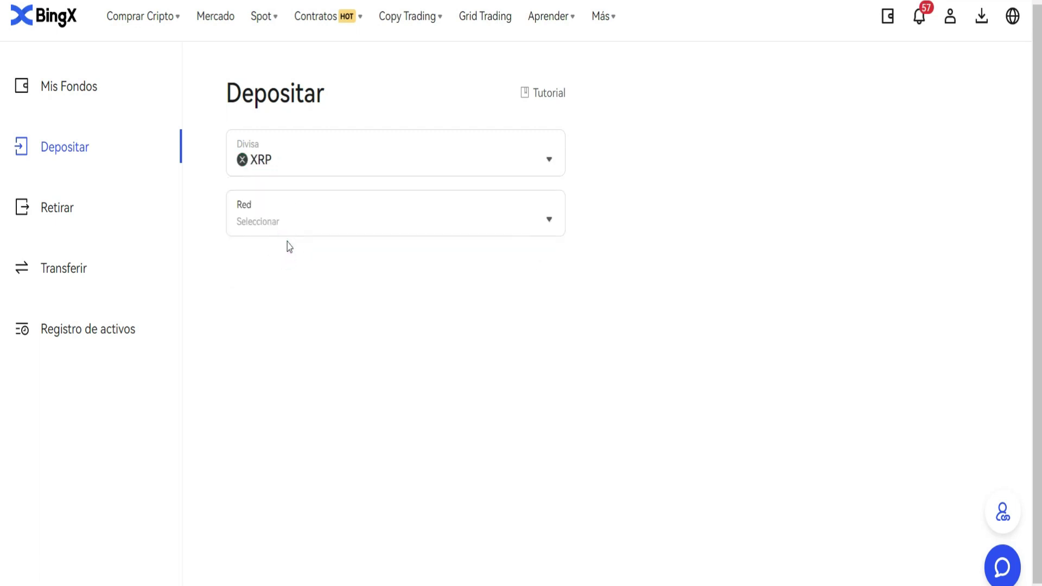
left_click(283, 229)
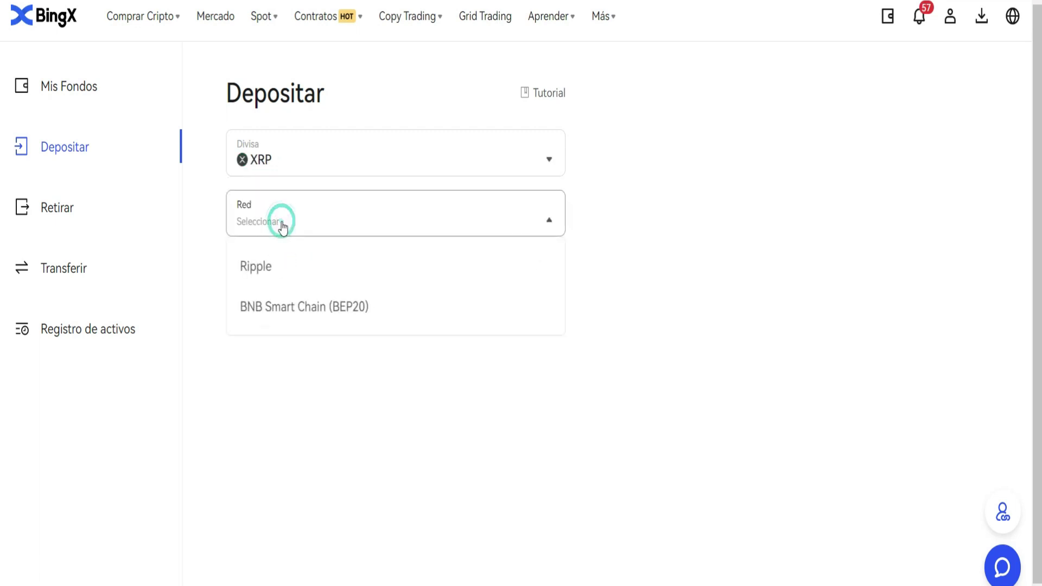
left_click(264, 269)
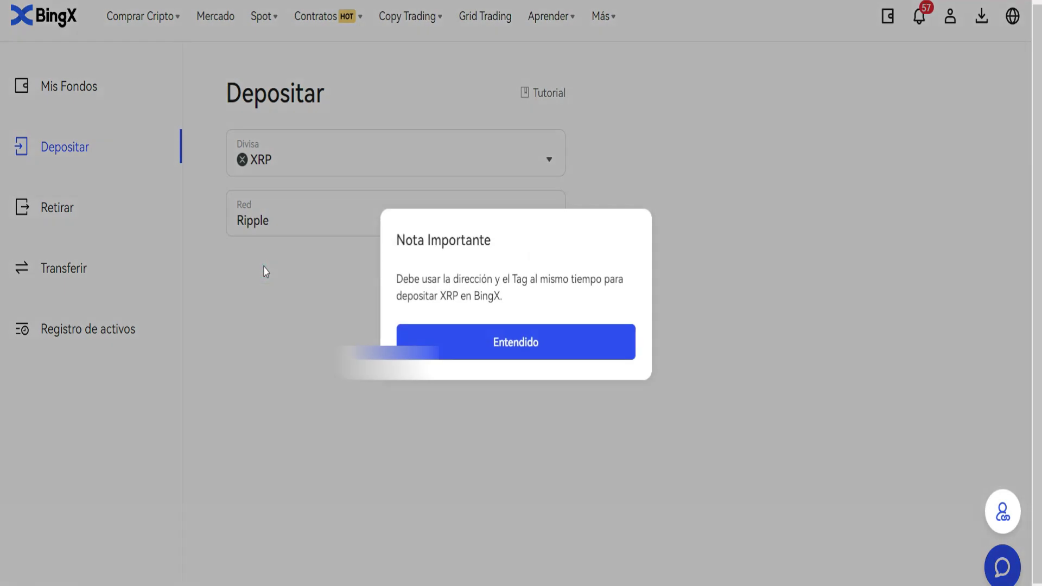
left_click(446, 346)
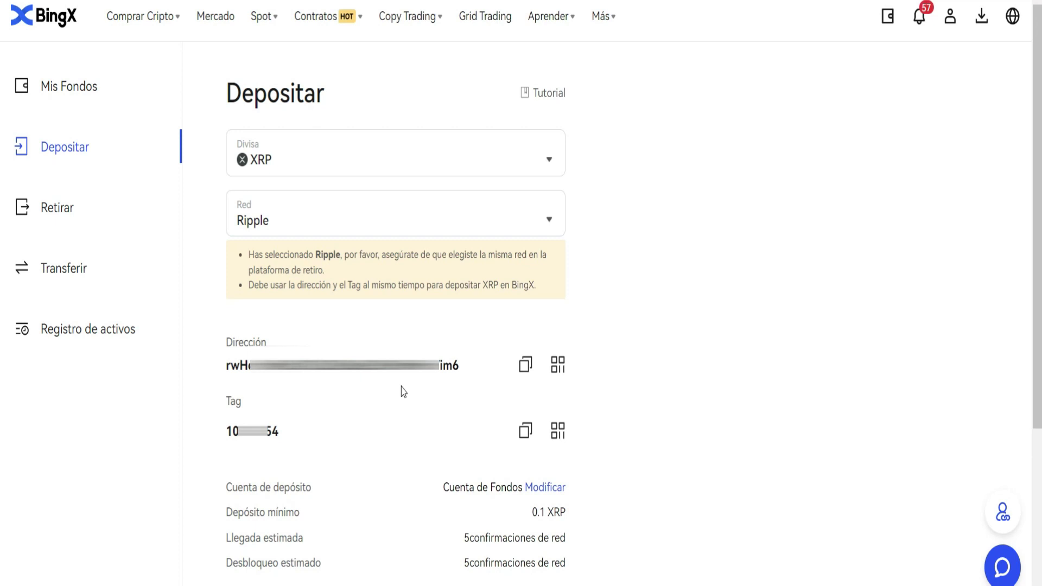
double_click(229, 400)
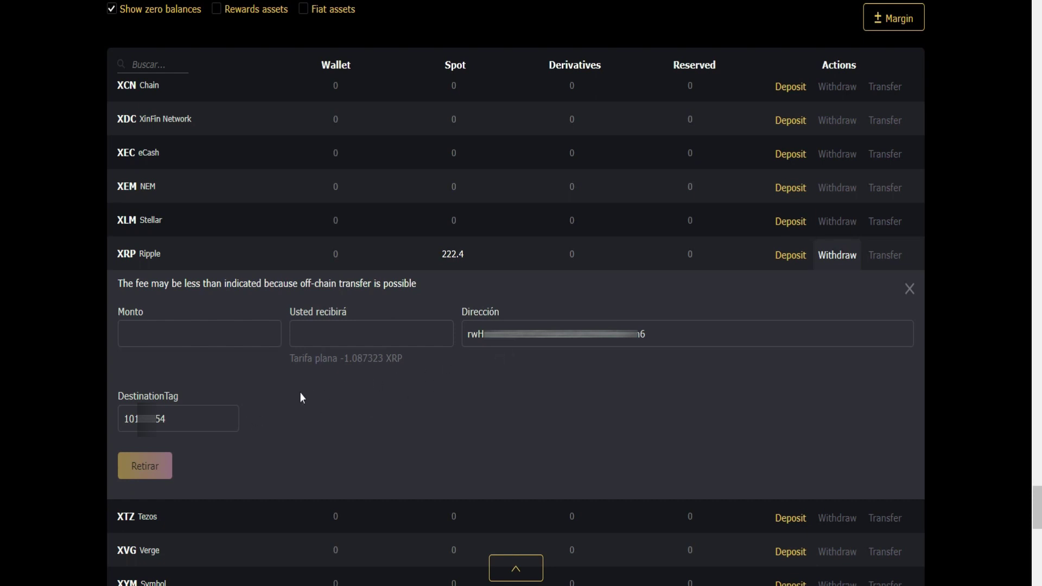
Step: In XGO's XRP withdrawal form, set the amount to 222.4 and highlight the amount to receive
left_click(255, 333)
type("222")
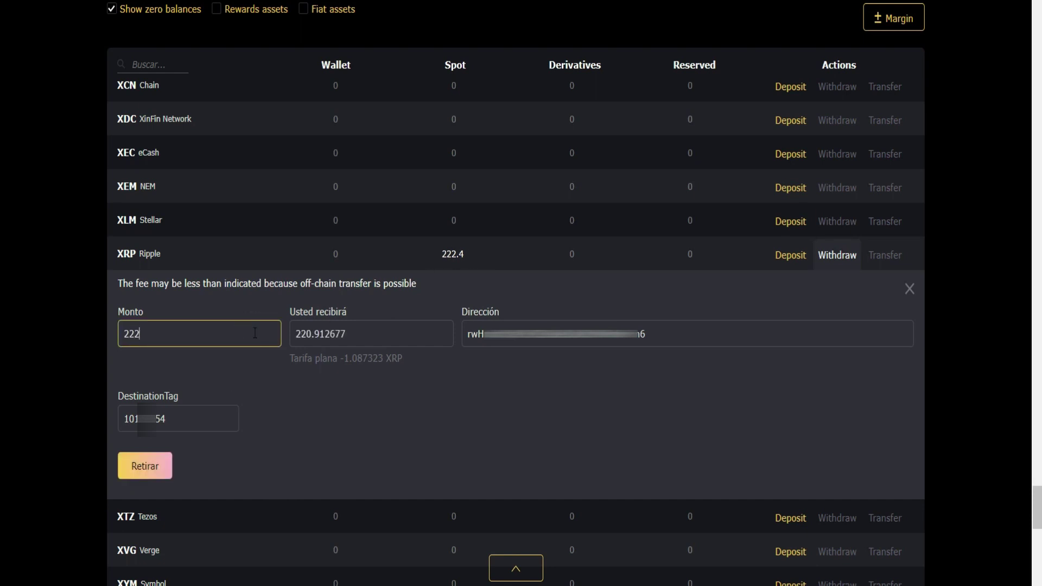
type(".4")
left_click_drag(297, 334, 362, 333)
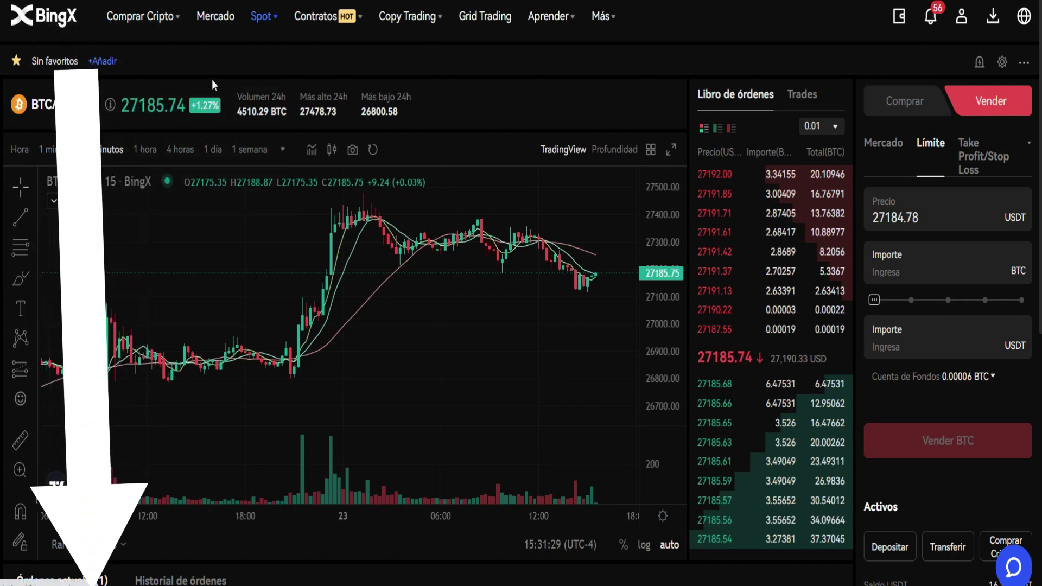
Step: In BingX spot trading, search for "xrp", open the XRP/USDT pair and set the order form to sell XRP
mouse_move(897, 19)
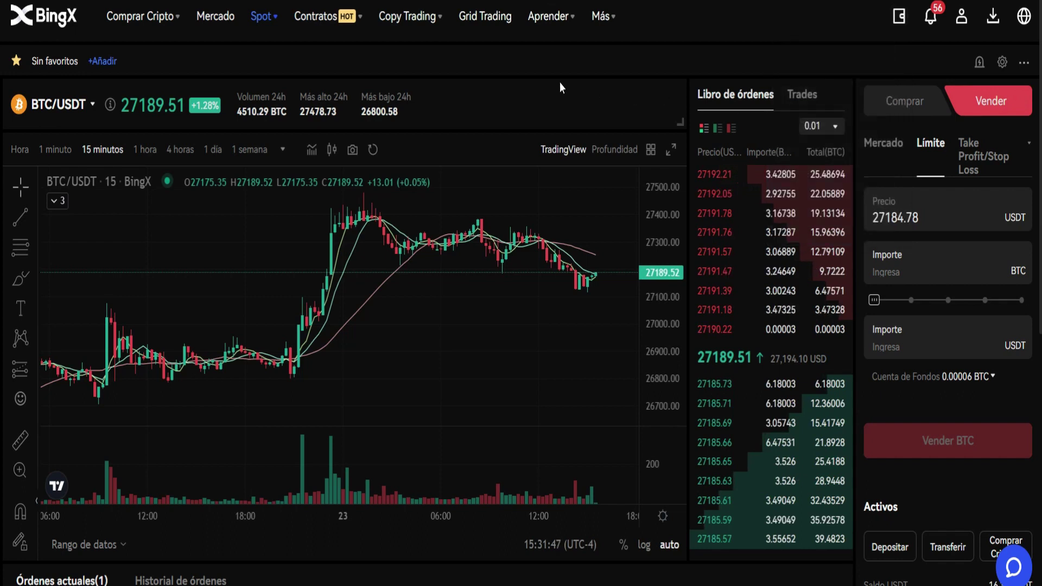
mouse_move(259, 20)
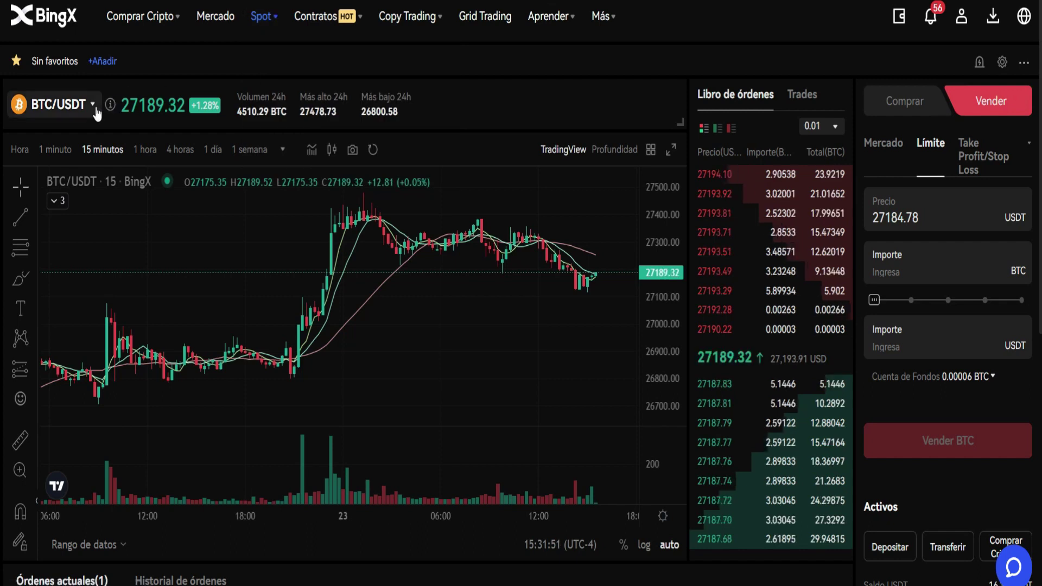
mouse_move(60, 104)
left_click(71, 149)
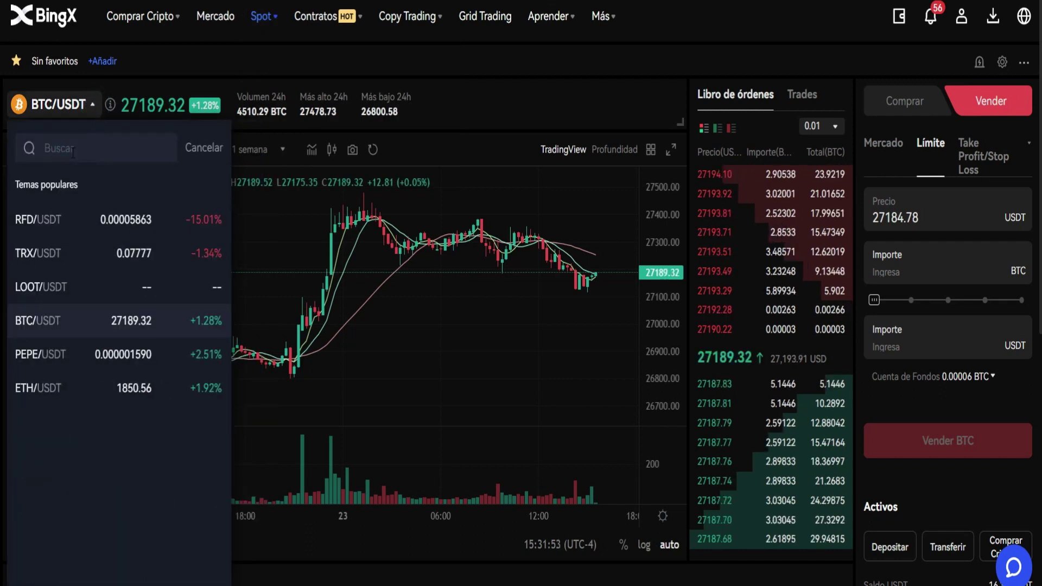
type("xrp")
left_click(70, 192)
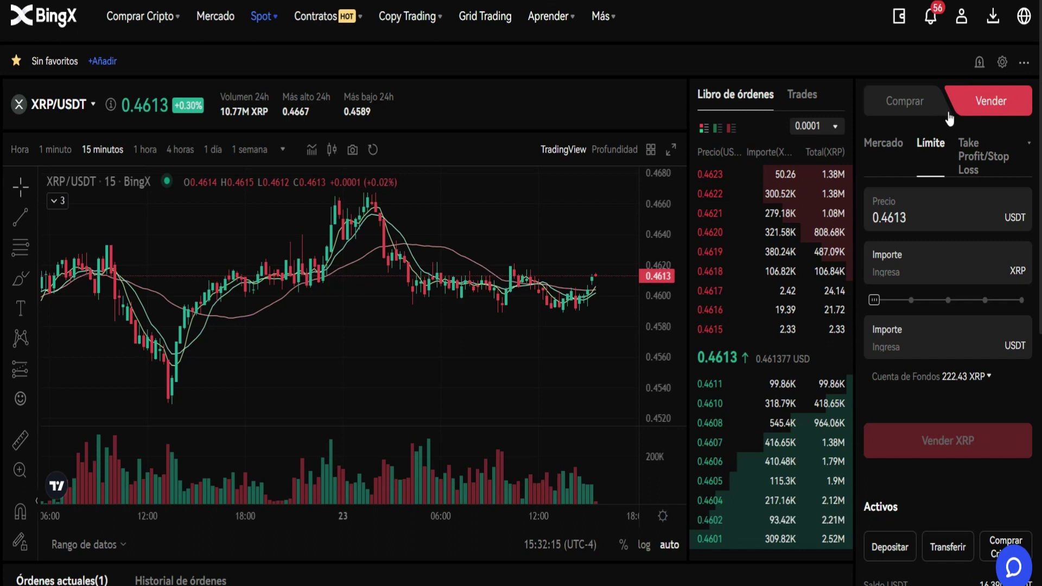
left_click(905, 101)
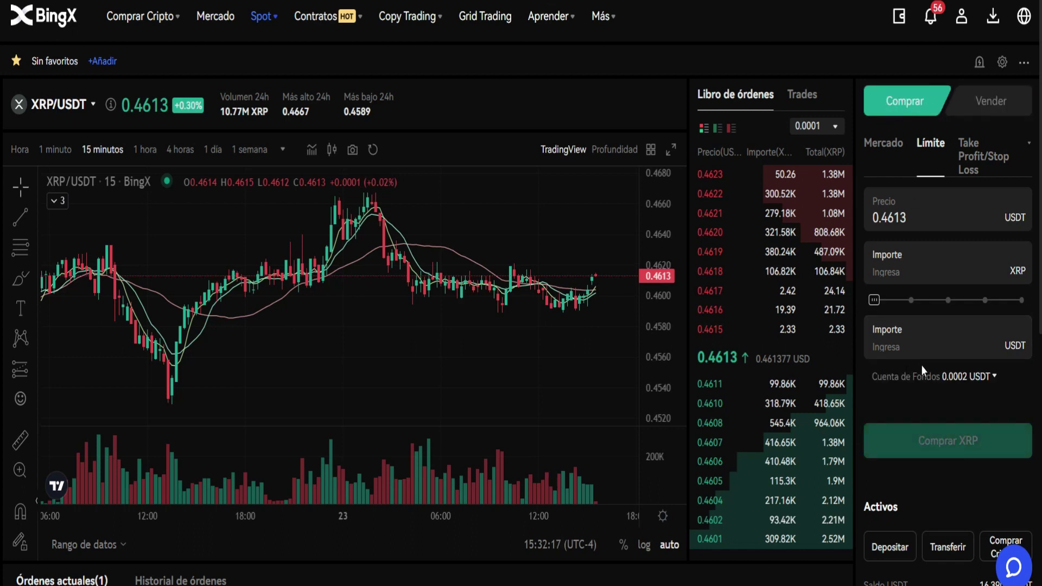
left_click(997, 113)
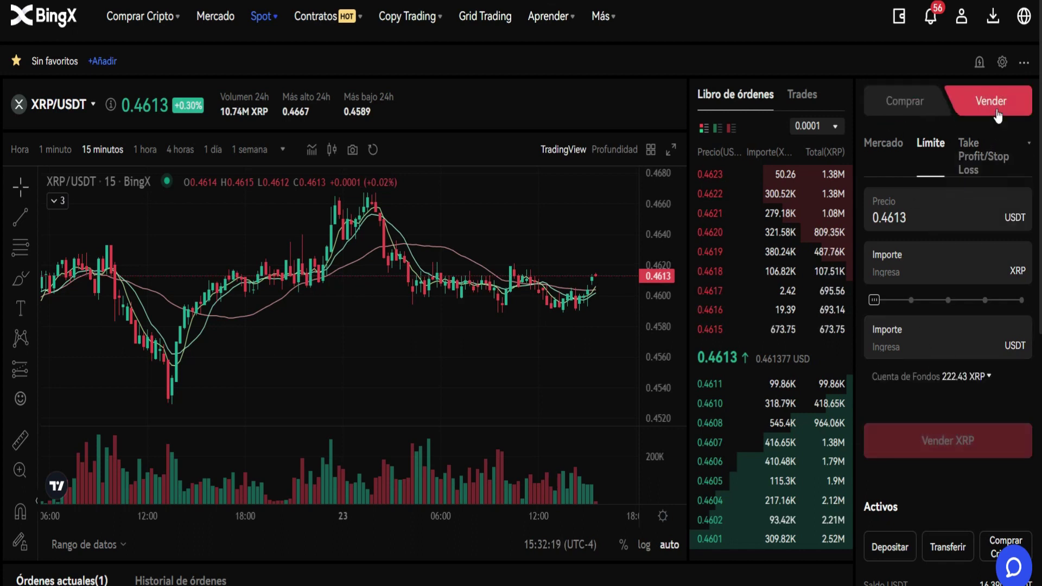